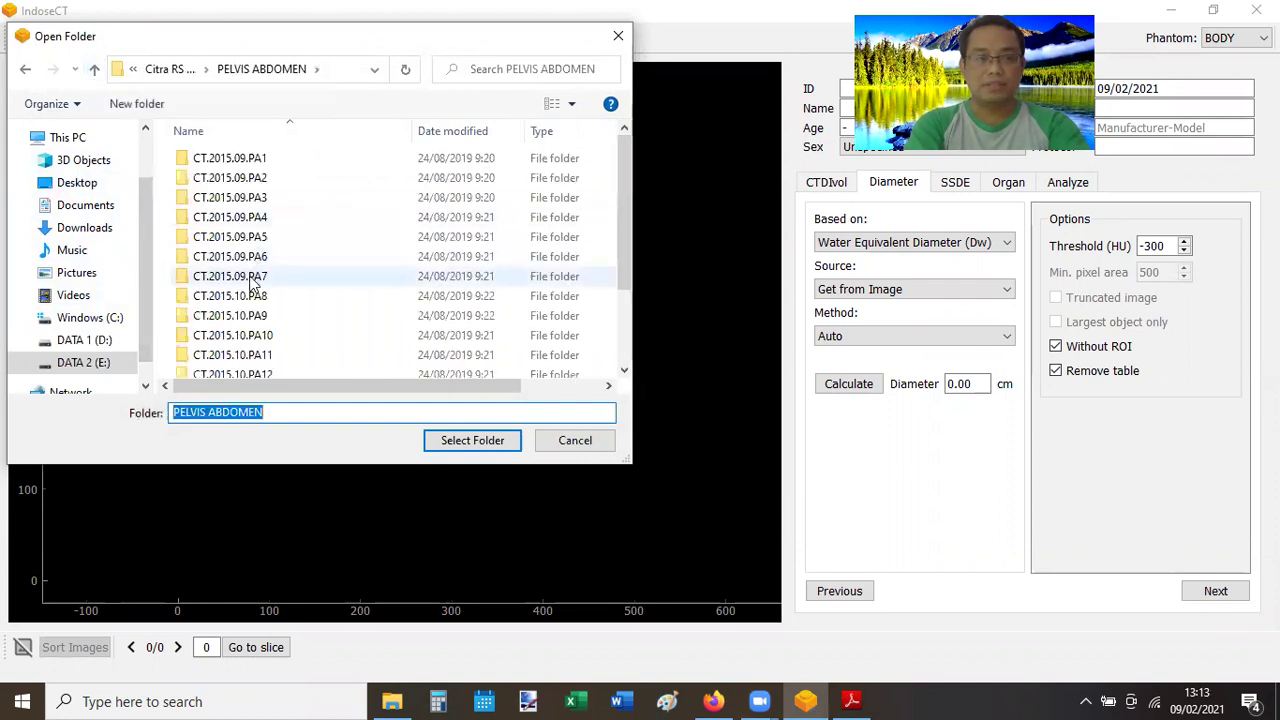
Load the CT.2015.09.PA7 image folder from the PELVIS ABDOMEN directory.
{"action": "double_click", "coordinate": [253, 285]}
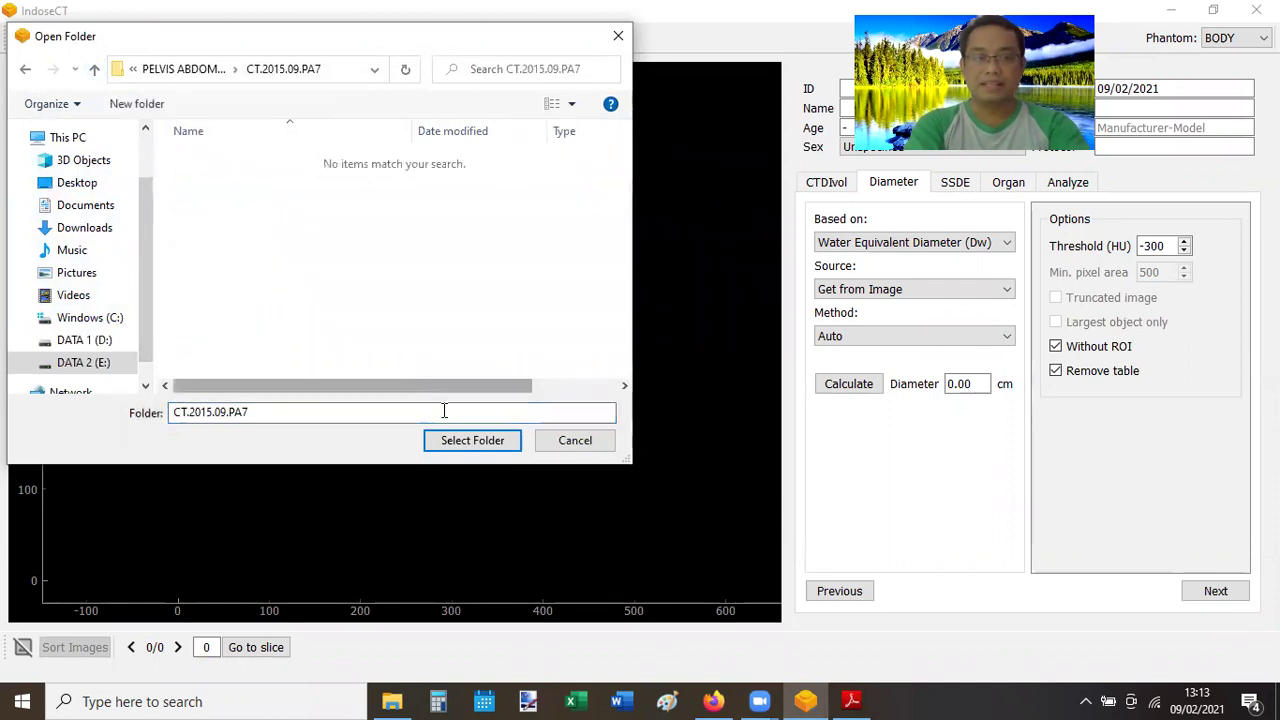
{"action": "left_click", "coordinate": [472, 441]}
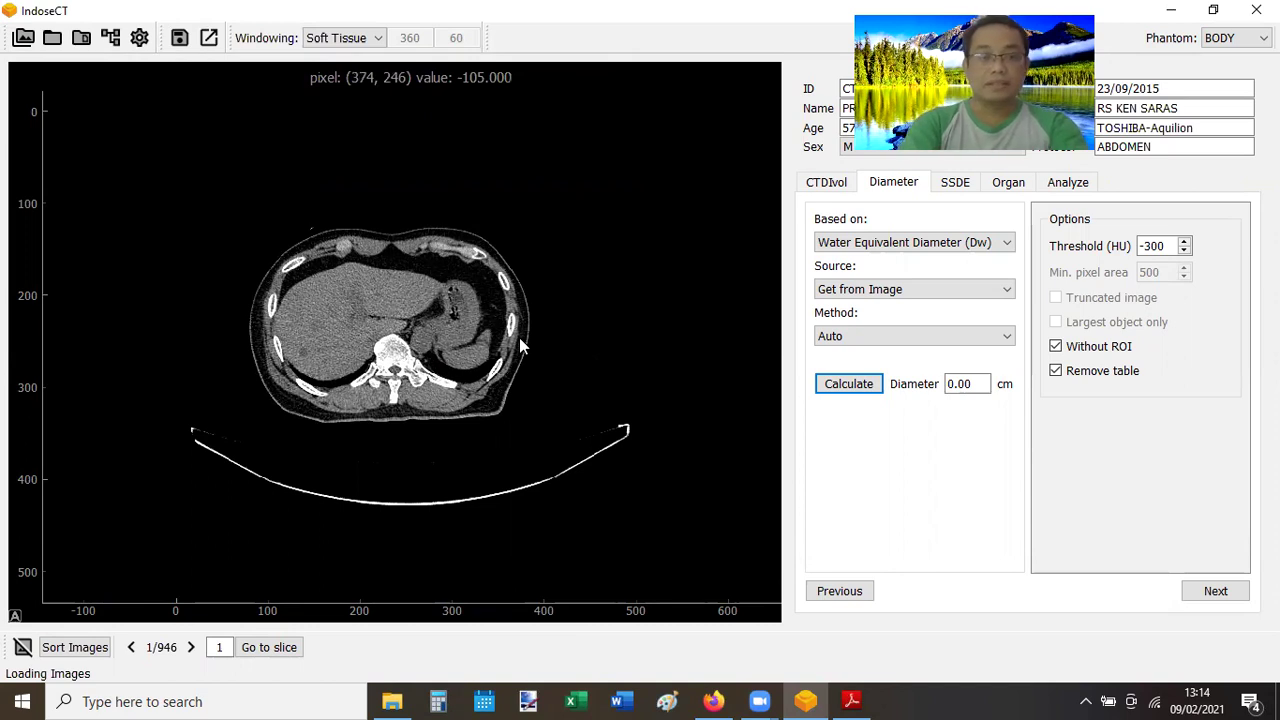
Browse the loaded abdomen CT series through its slices, ending on slice 9 of 946.
{"action": "scroll", "coordinate": [520, 340], "scroll_direction": "down", "scroll_amount": 1}
{"action": "scroll", "coordinate": [520, 345], "scroll_direction": "down", "scroll_amount": 20}
{"action": "scroll", "coordinate": [520, 345], "scroll_direction": "down", "scroll_amount": 20}
{"action": "scroll", "coordinate": [520, 345], "scroll_direction": "down", "scroll_amount": 20}
{"action": "scroll", "coordinate": [519, 345], "scroll_direction": "down", "scroll_amount": 20}
{"action": "scroll", "coordinate": [519, 345], "scroll_direction": "down", "scroll_amount": 20}
{"action": "scroll", "coordinate": [519, 345], "scroll_direction": "down", "scroll_amount": 20}
{"action": "scroll", "coordinate": [519, 345], "scroll_direction": "down", "scroll_amount": 20}
{"action": "scroll", "coordinate": [519, 345], "scroll_direction": "down", "scroll_amount": 20}
{"action": "scroll", "coordinate": [519, 345], "scroll_direction": "down", "scroll_amount": 20}
{"action": "scroll", "coordinate": [519, 345], "scroll_direction": "down", "scroll_amount": 20}
{"action": "scroll", "coordinate": [519, 345], "scroll_direction": "down", "scroll_amount": 20}
{"action": "scroll", "coordinate": [519, 345], "scroll_direction": "down", "scroll_amount": 20}
{"action": "scroll", "coordinate": [519, 345], "scroll_direction": "down", "scroll_amount": 20}
{"action": "scroll", "coordinate": [519, 345], "scroll_direction": "down", "scroll_amount": 20}
{"action": "scroll", "coordinate": [519, 345], "scroll_direction": "down", "scroll_amount": 20}
{"action": "scroll", "coordinate": [519, 345], "scroll_direction": "down", "scroll_amount": 20}
{"action": "scroll", "coordinate": [519, 345], "scroll_direction": "down", "scroll_amount": 20}
{"action": "scroll", "coordinate": [519, 345], "scroll_direction": "down", "scroll_amount": 20}
{"action": "scroll", "coordinate": [519, 345], "scroll_direction": "down", "scroll_amount": 20}
{"action": "scroll", "coordinate": [519, 345], "scroll_direction": "down", "scroll_amount": 20}
{"action": "scroll", "coordinate": [519, 345], "scroll_direction": "down", "scroll_amount": 20}
{"action": "scroll", "coordinate": [519, 345], "scroll_direction": "down", "scroll_amount": 20}
{"action": "scroll", "coordinate": [519, 345], "scroll_direction": "down", "scroll_amount": 20}
{"action": "scroll", "coordinate": [519, 345], "scroll_direction": "down", "scroll_amount": 20}
{"action": "scroll", "coordinate": [519, 345], "scroll_direction": "down", "scroll_amount": 20}
{"action": "scroll", "coordinate": [519, 345], "scroll_direction": "down", "scroll_amount": 20}
{"action": "scroll", "coordinate": [519, 345], "scroll_direction": "down", "scroll_amount": 20}
{"action": "scroll", "coordinate": [519, 345], "scroll_direction": "down", "scroll_amount": 20}
{"action": "scroll", "coordinate": [519, 345], "scroll_direction": "down", "scroll_amount": 20}
{"action": "scroll", "coordinate": [519, 345], "scroll_direction": "down", "scroll_amount": 20}
{"action": "scroll", "coordinate": [519, 345], "scroll_direction": "down", "scroll_amount": 20}
{"action": "scroll", "coordinate": [520, 345], "scroll_direction": "down", "scroll_amount": 20}
{"action": "scroll", "coordinate": [520, 345], "scroll_direction": "down", "scroll_amount": 7}
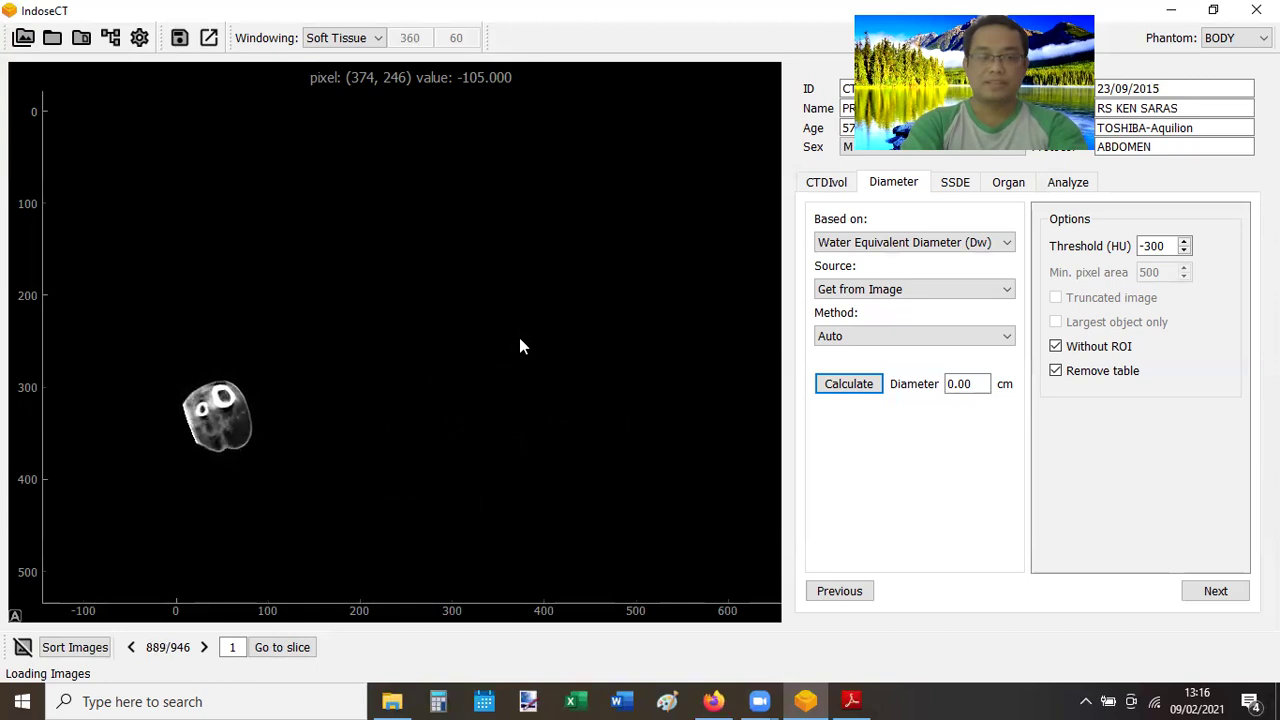
{"action": "scroll", "coordinate": [519, 345], "scroll_direction": "down", "scroll_amount": 6}
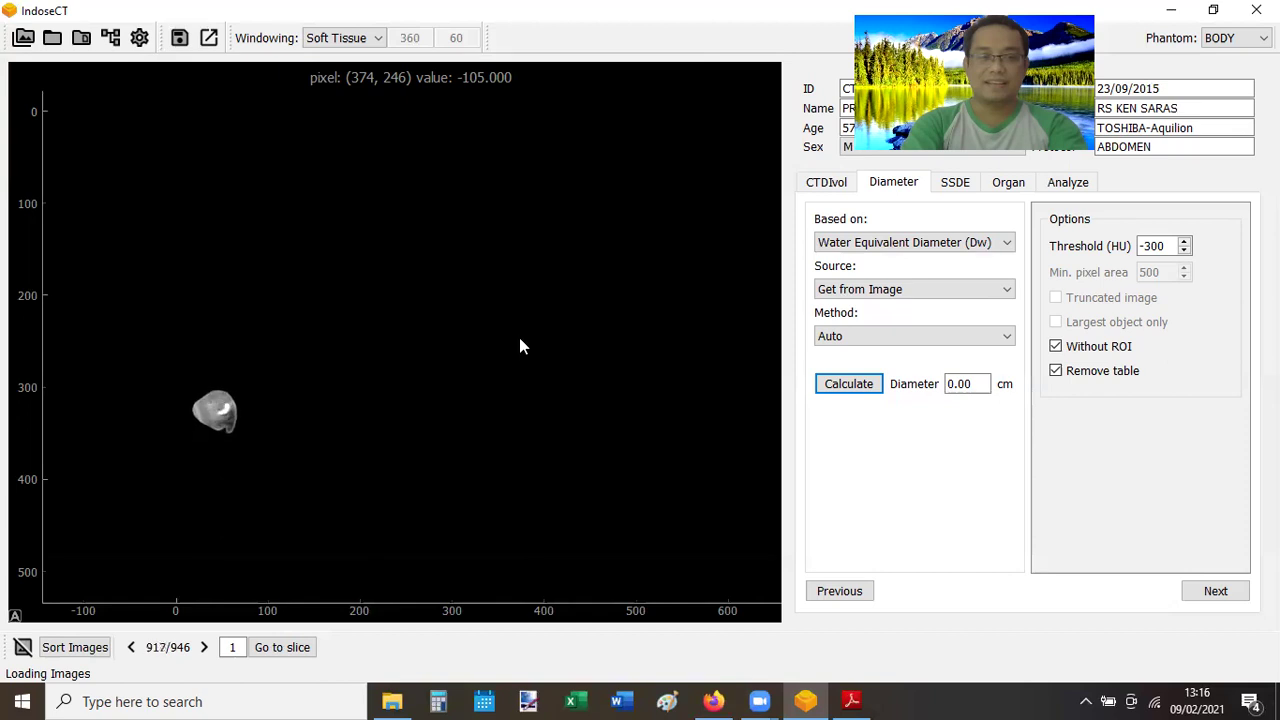
{"action": "scroll", "coordinate": [520, 345], "scroll_direction": "down", "scroll_amount": 20}
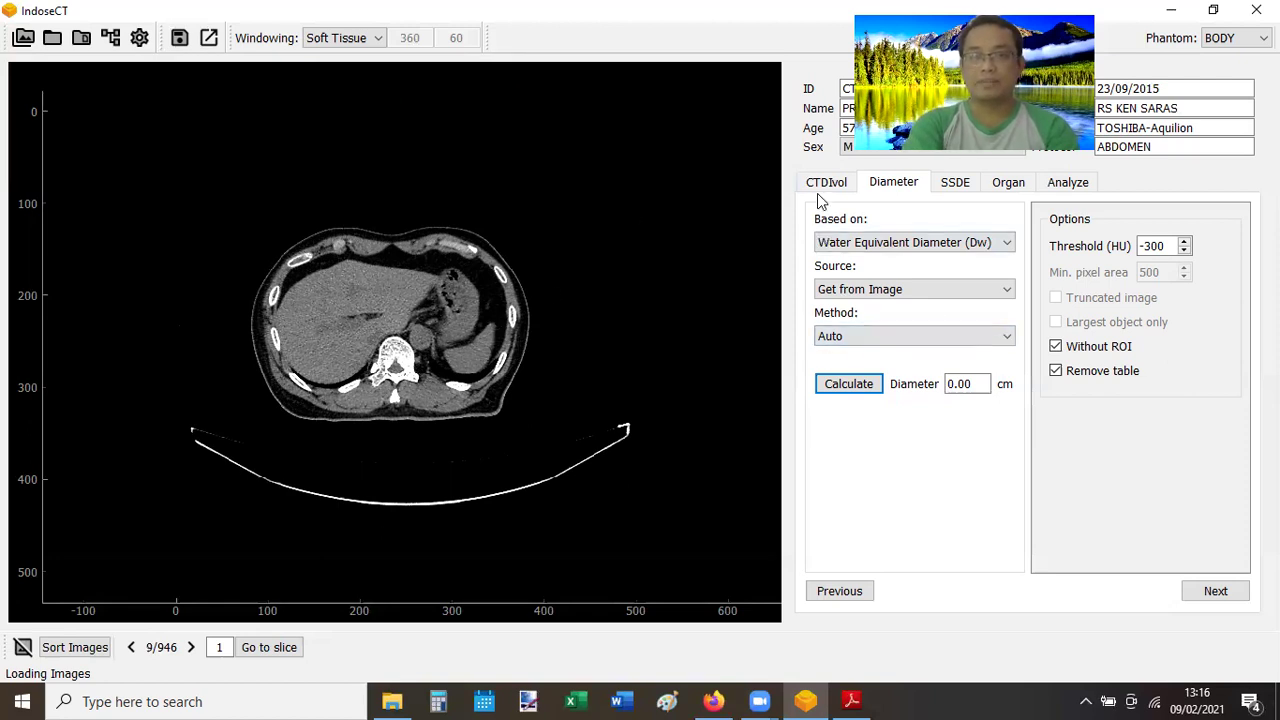
Switch the diameter basis to Effective Diameter (Deff) and back to Water Equivalent Diameter (Dw).
{"action": "left_click", "coordinate": [895, 190]}
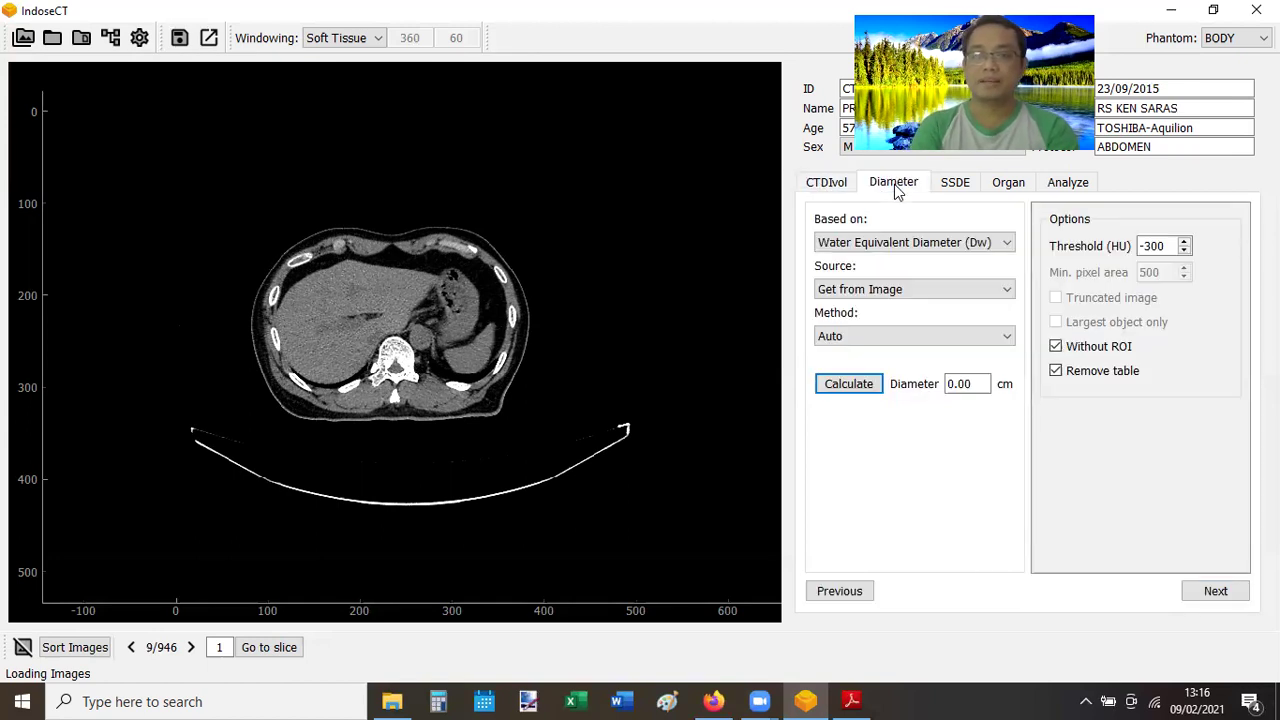
{"action": "left_click", "coordinate": [976, 244]}
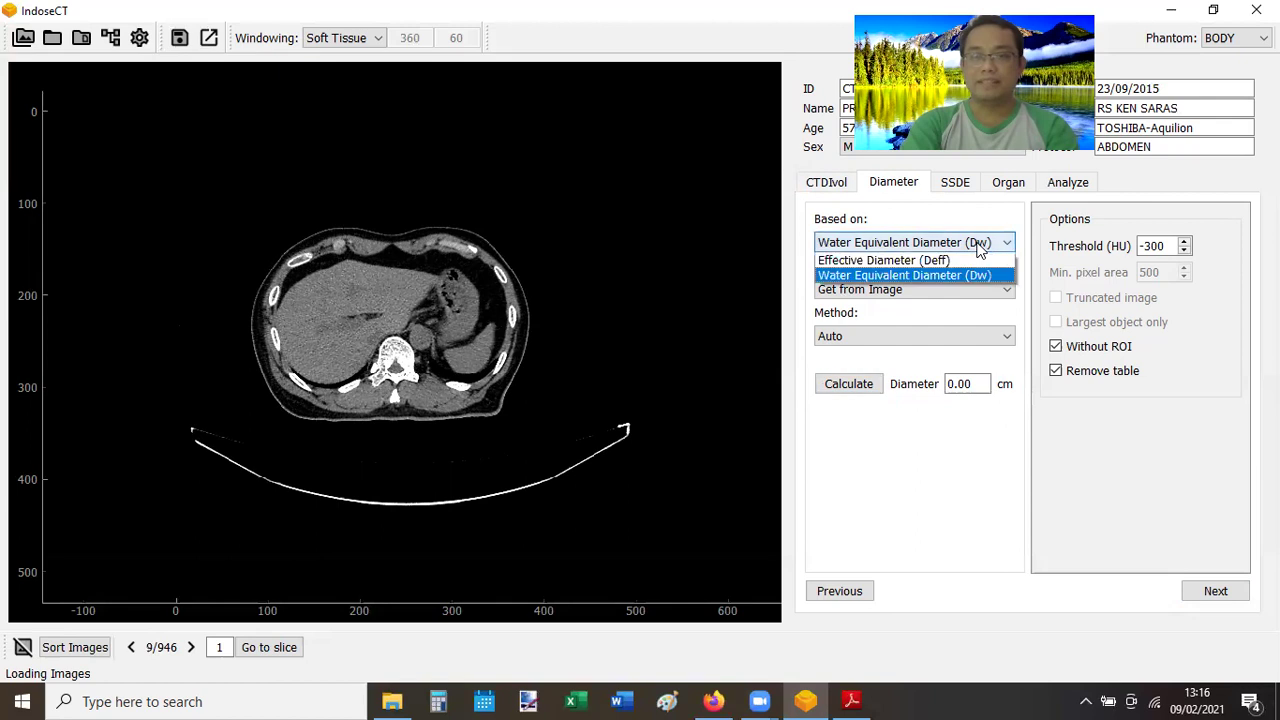
{"action": "left_click", "coordinate": [932, 261]}
{"action": "left_click", "coordinate": [975, 243]}
{"action": "left_click", "coordinate": [960, 276]}
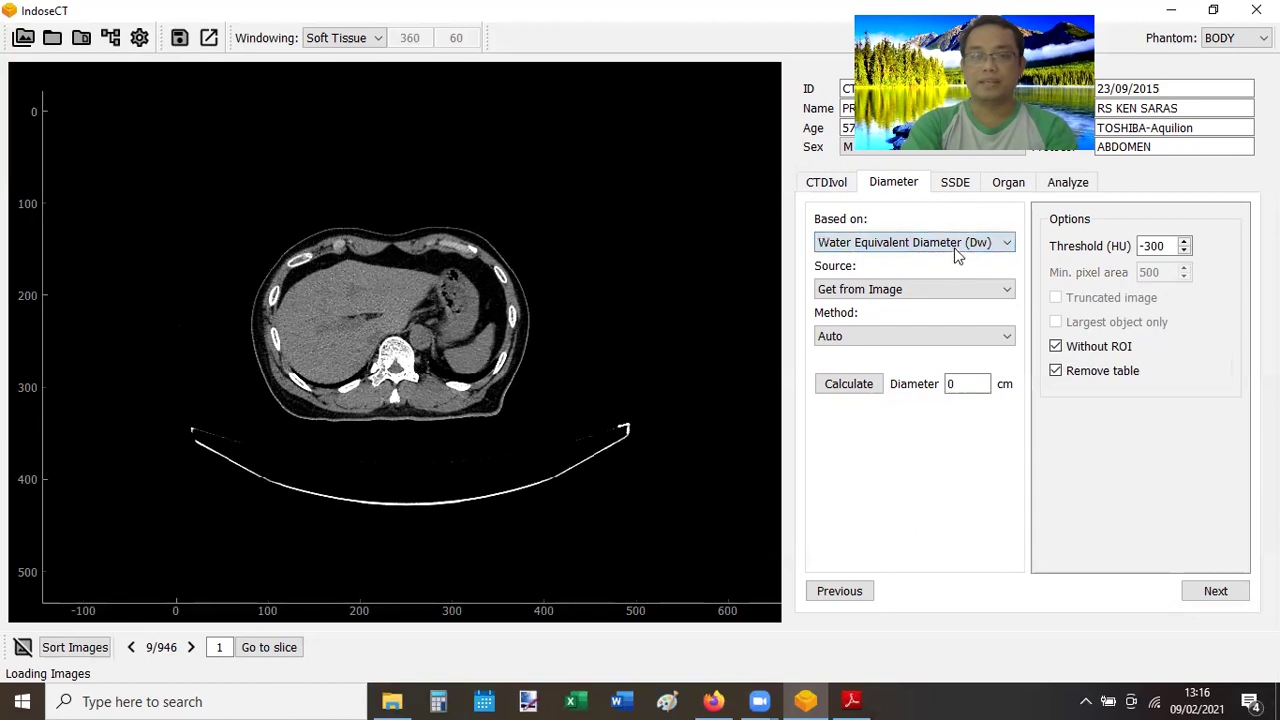
{"action": "left_click", "coordinate": [957, 247]}
{"action": "left_click", "coordinate": [952, 274]}
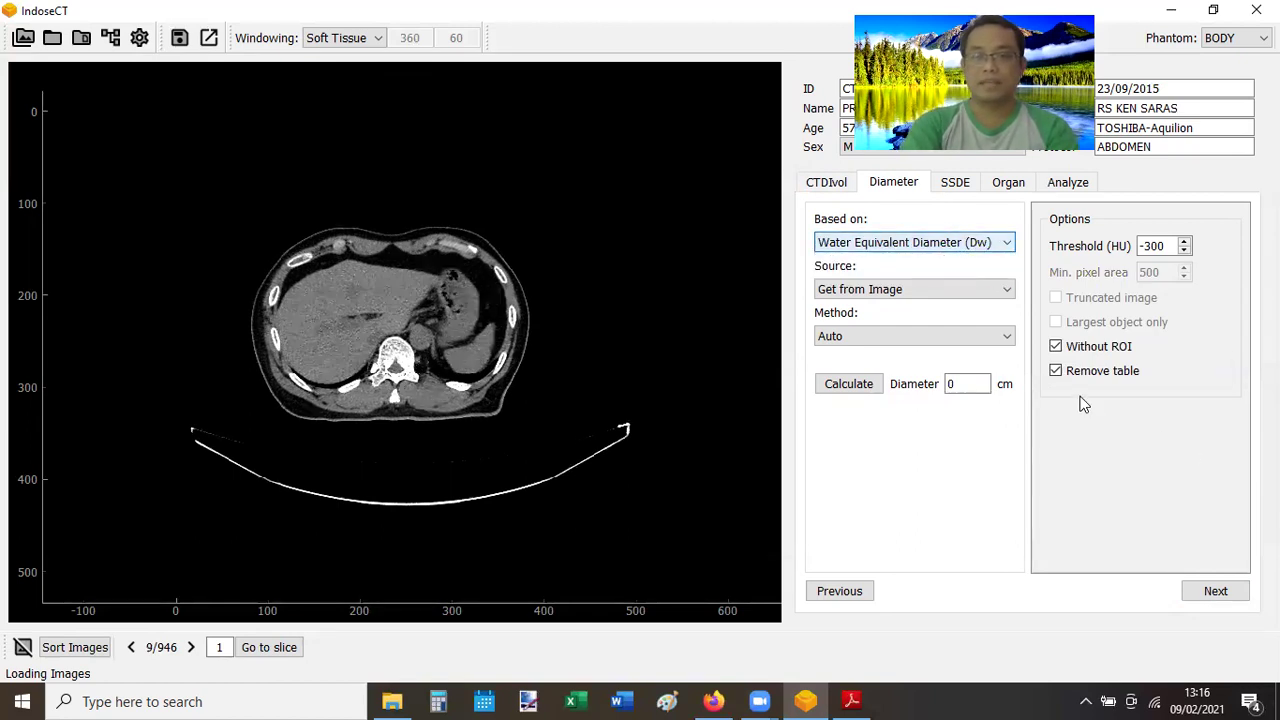
Turn off Remove table and Without ROI, and calculate the water equivalent diameter of slice 9.
{"action": "left_click", "coordinate": [1056, 372]}
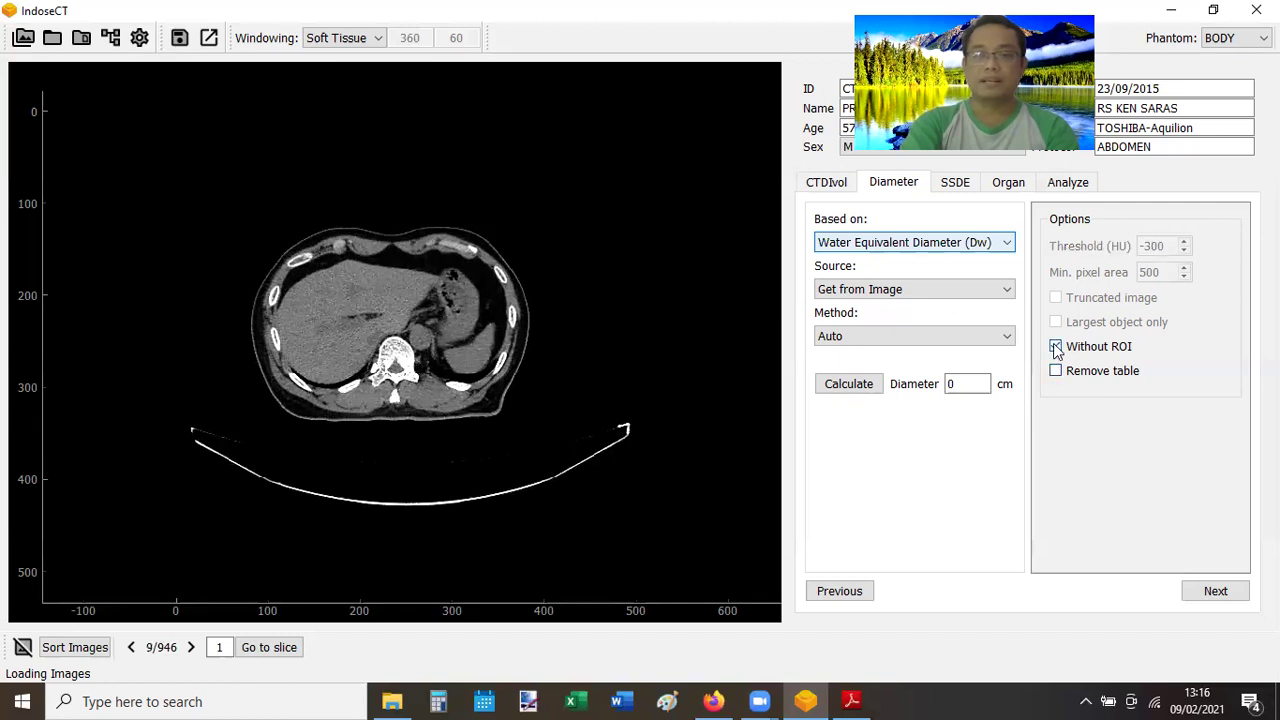
{"action": "left_click", "coordinate": [1056, 347]}
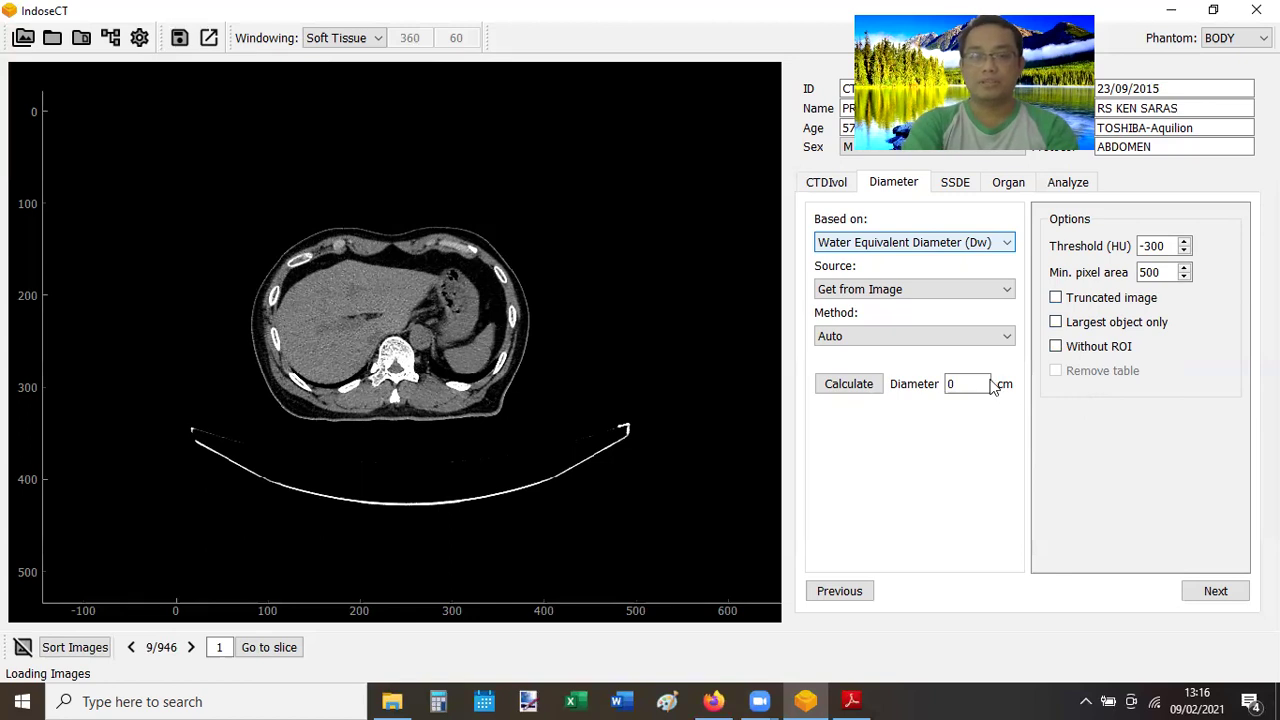
{"action": "left_click", "coordinate": [849, 384]}
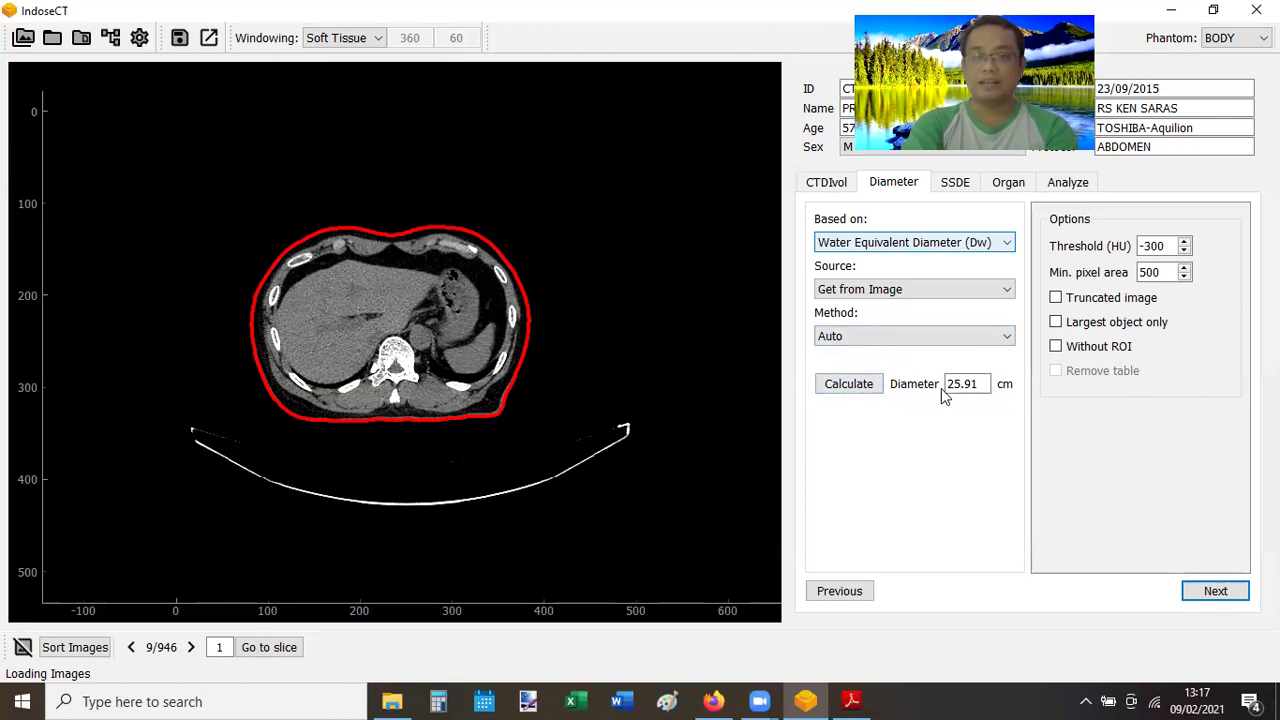
Calculate the abdomen slice's diameter with Without ROI enabled, once with the table kept and once with Remove table enabled.
{"action": "left_click", "coordinate": [1056, 347]}
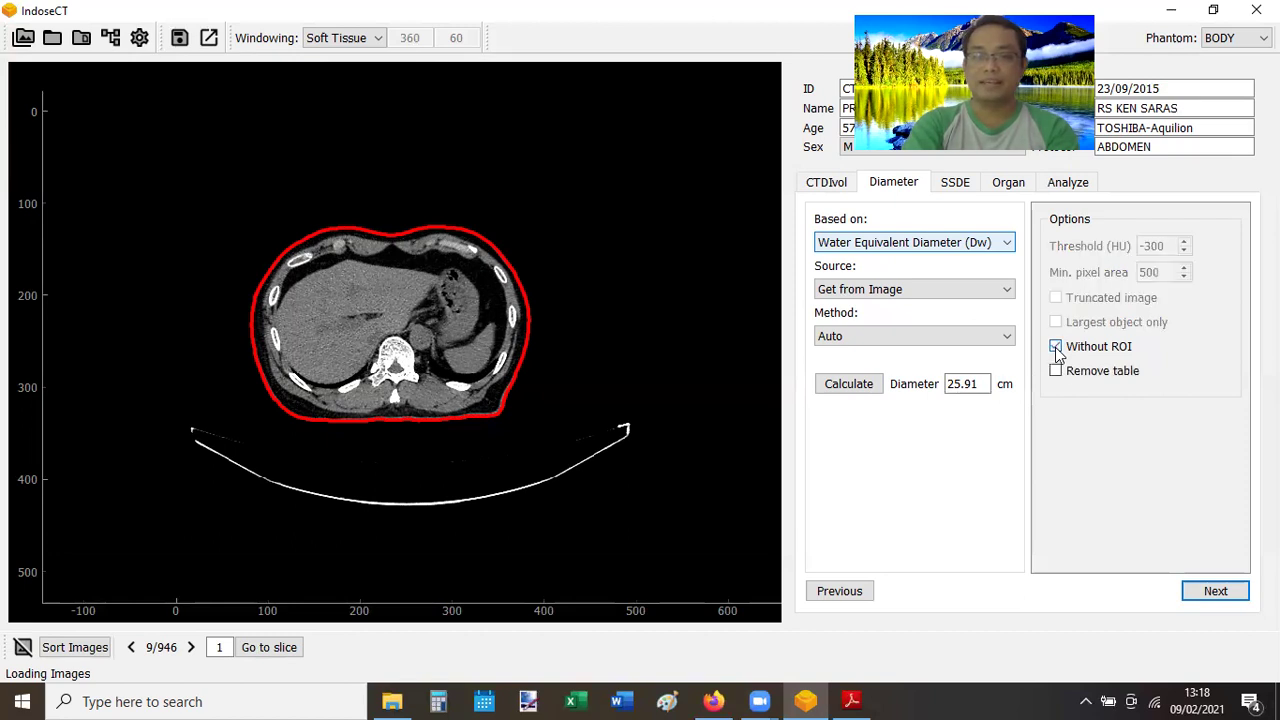
{"action": "left_click", "coordinate": [841, 389]}
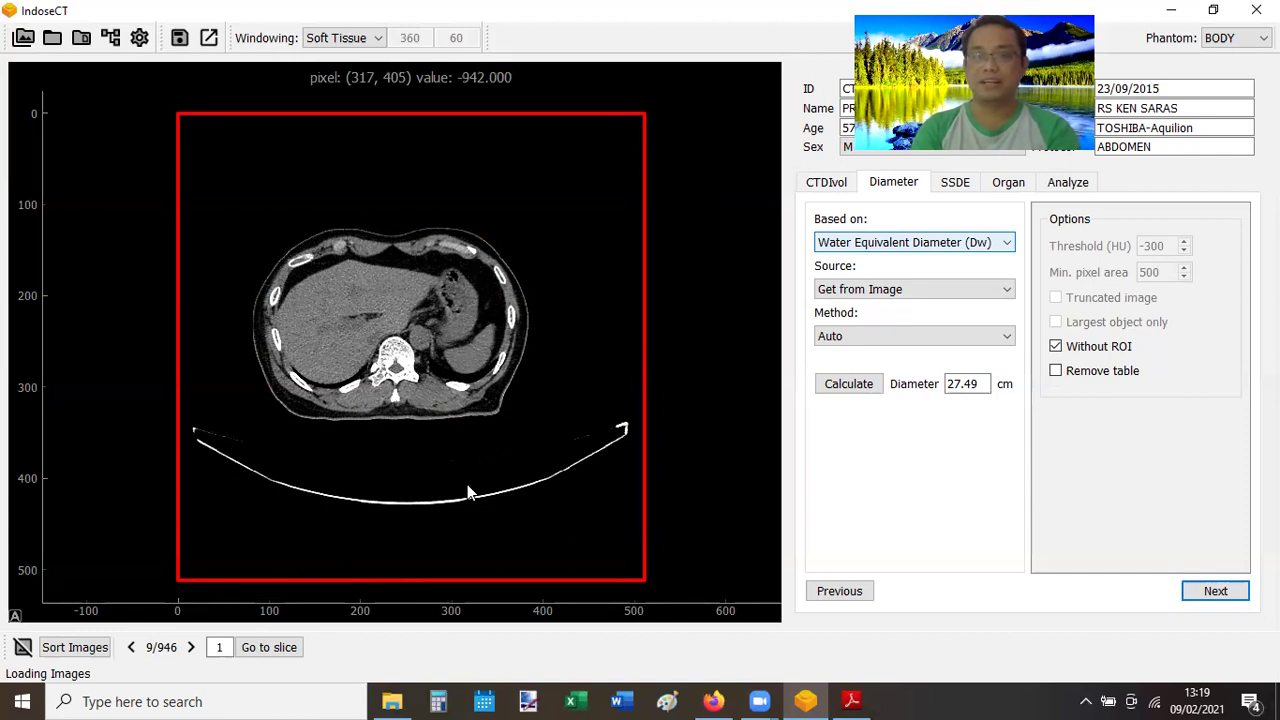
{"action": "left_click", "coordinate": [1058, 376]}
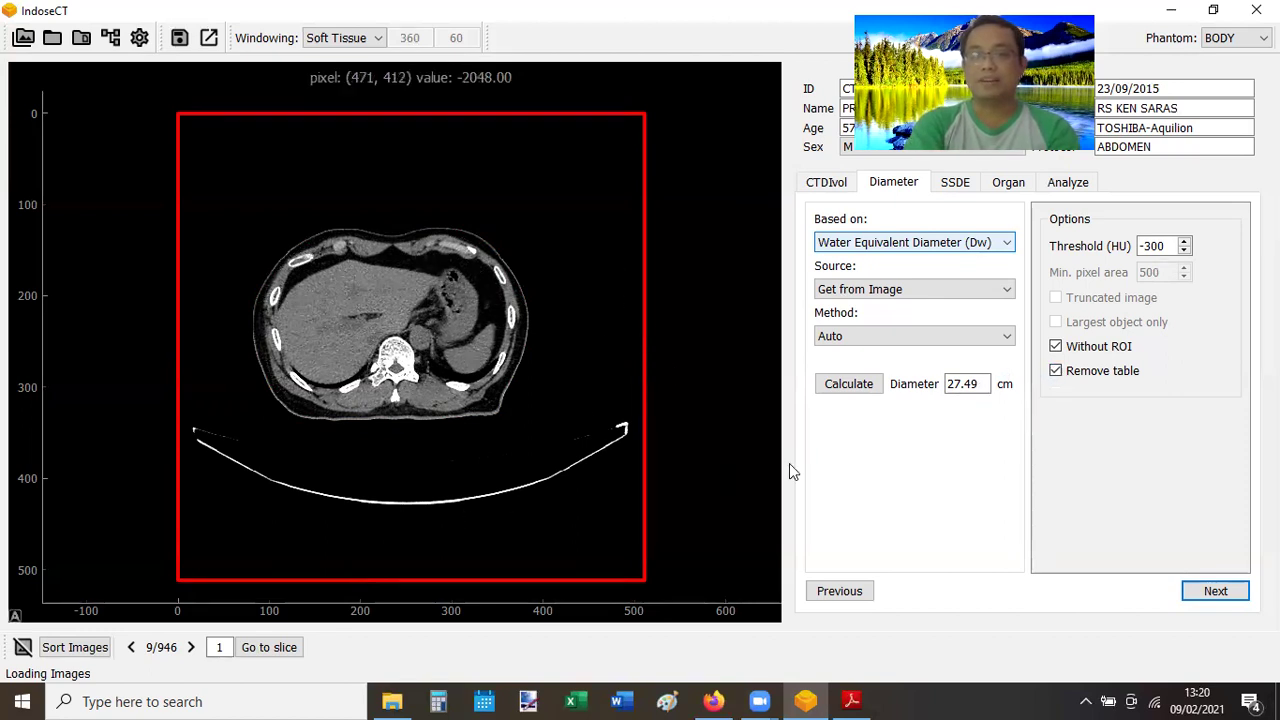
{"action": "left_click", "coordinate": [1056, 371]}
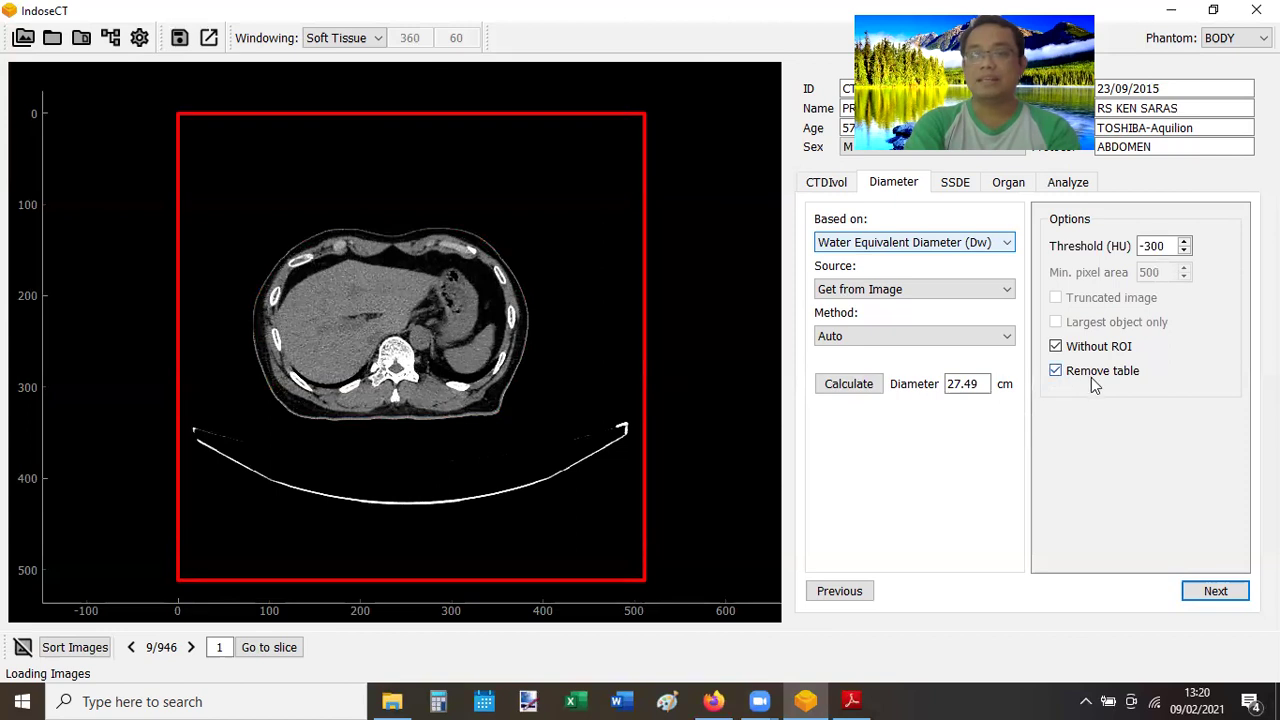
{"action": "left_click", "coordinate": [851, 389]}
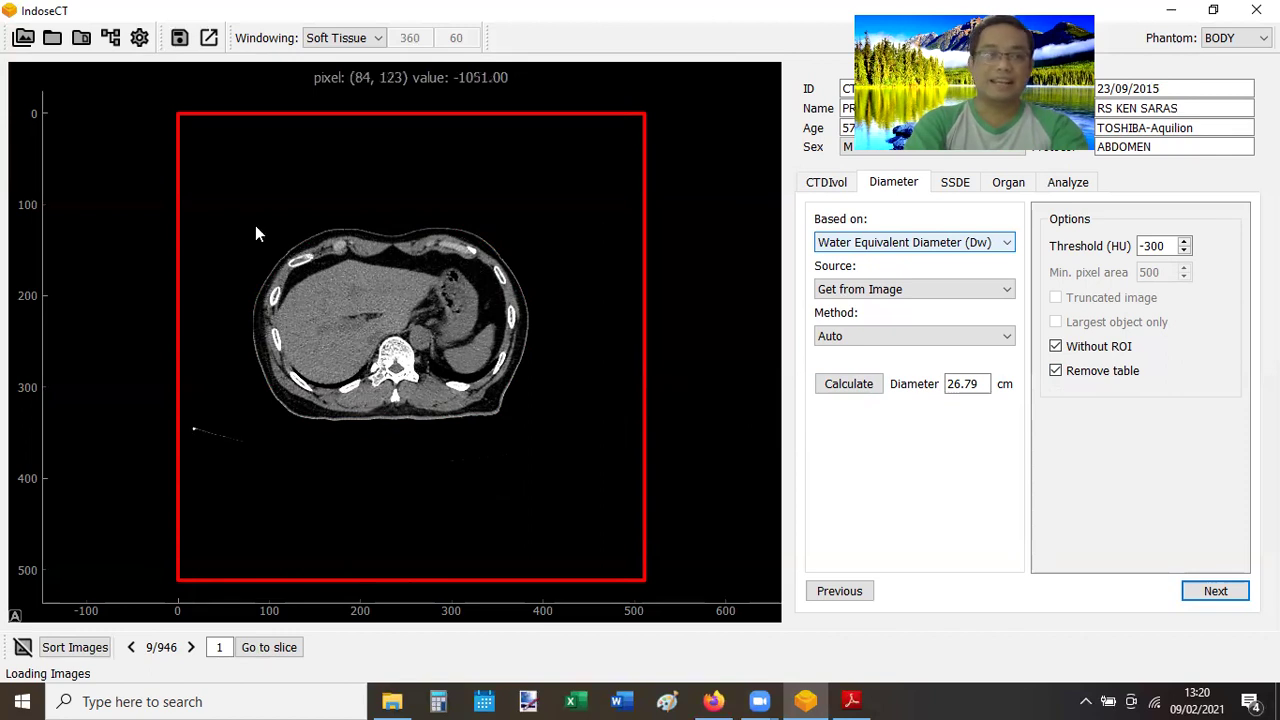
Load the 88-slice TOSHIBA-Alexion series and calculate the diameter of head slice 13 with Without ROI turned off.
{"action": "left_click", "coordinate": [84, 40]}
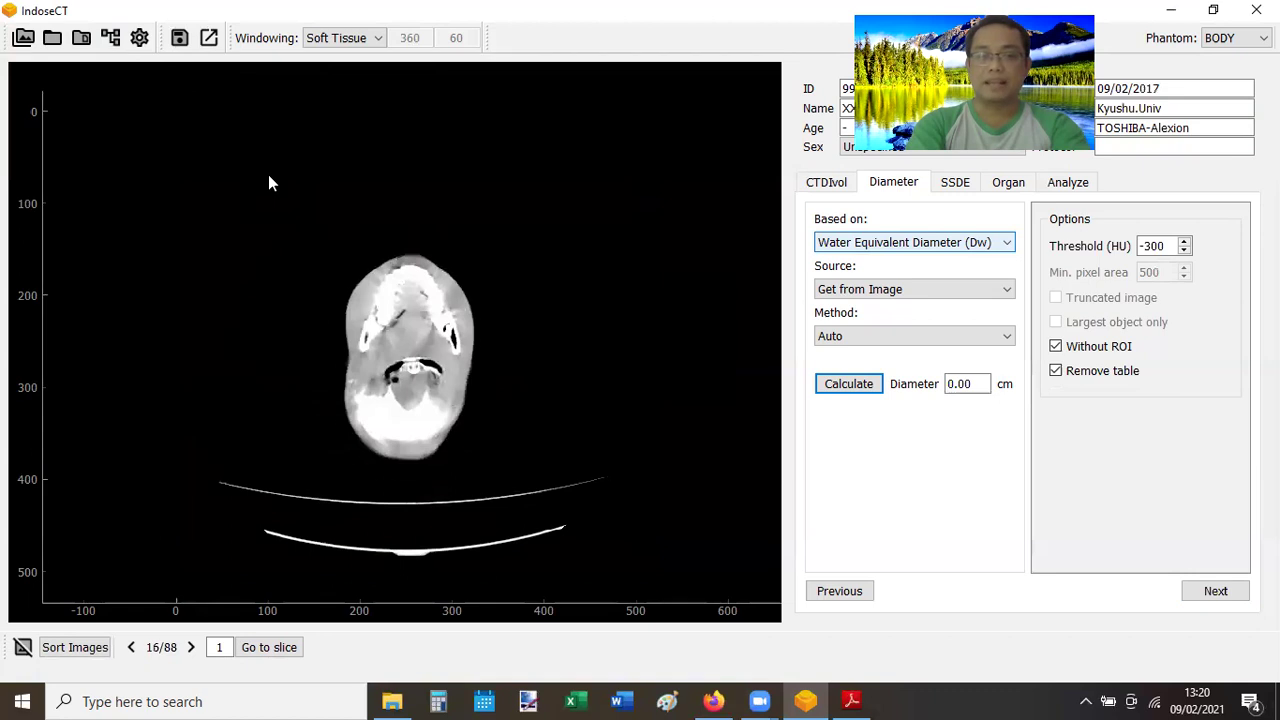
{"action": "scroll", "coordinate": [269, 176], "scroll_direction": "up", "scroll_amount": 3}
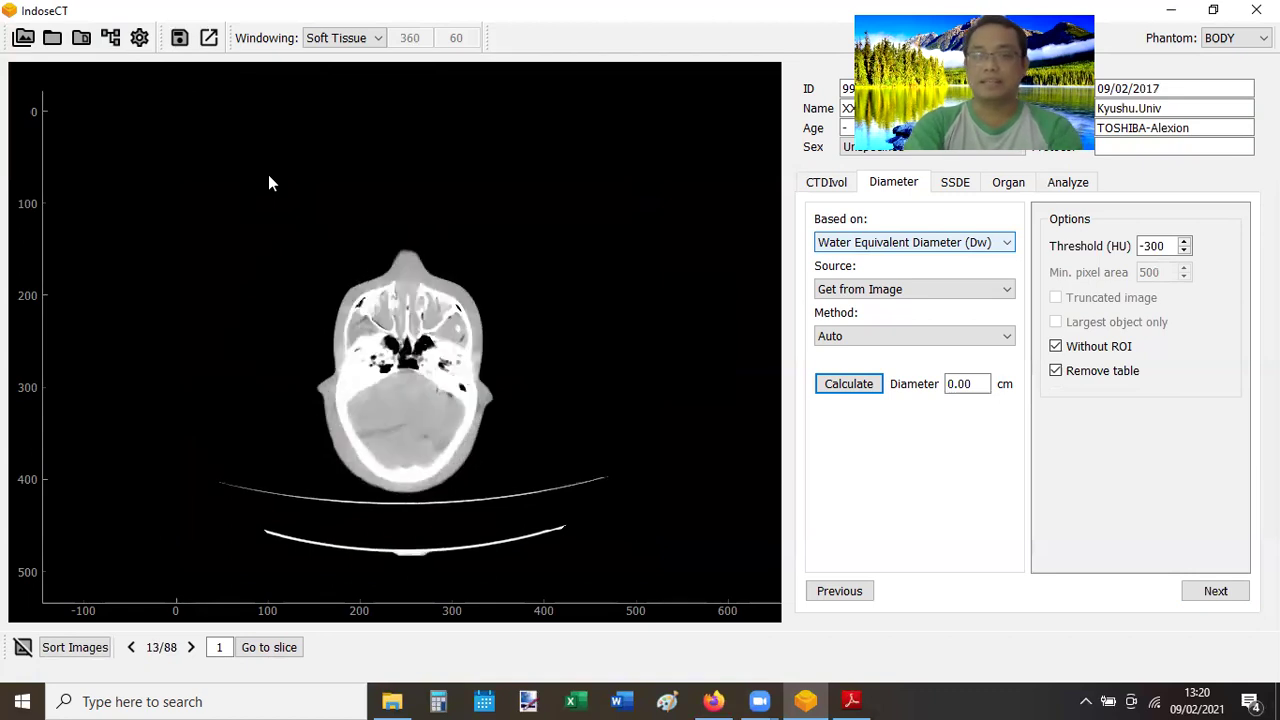
{"action": "left_click", "coordinate": [1056, 347]}
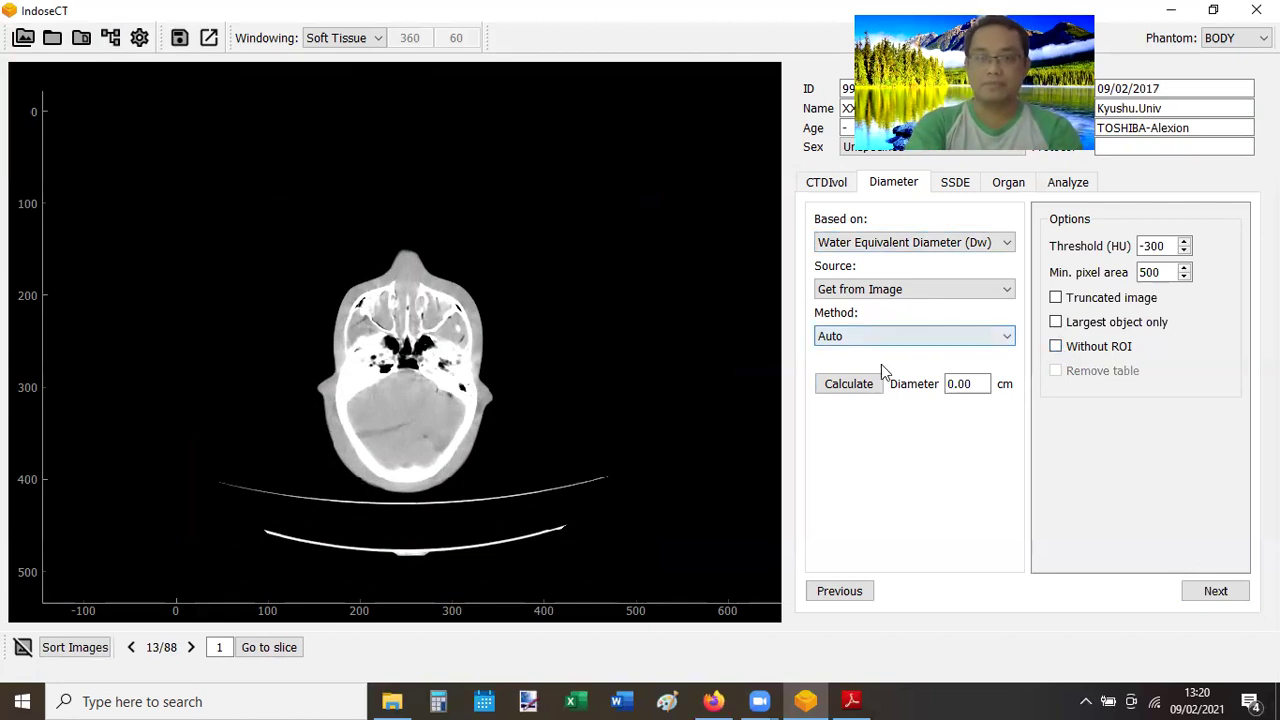
{"action": "left_click", "coordinate": [849, 385]}
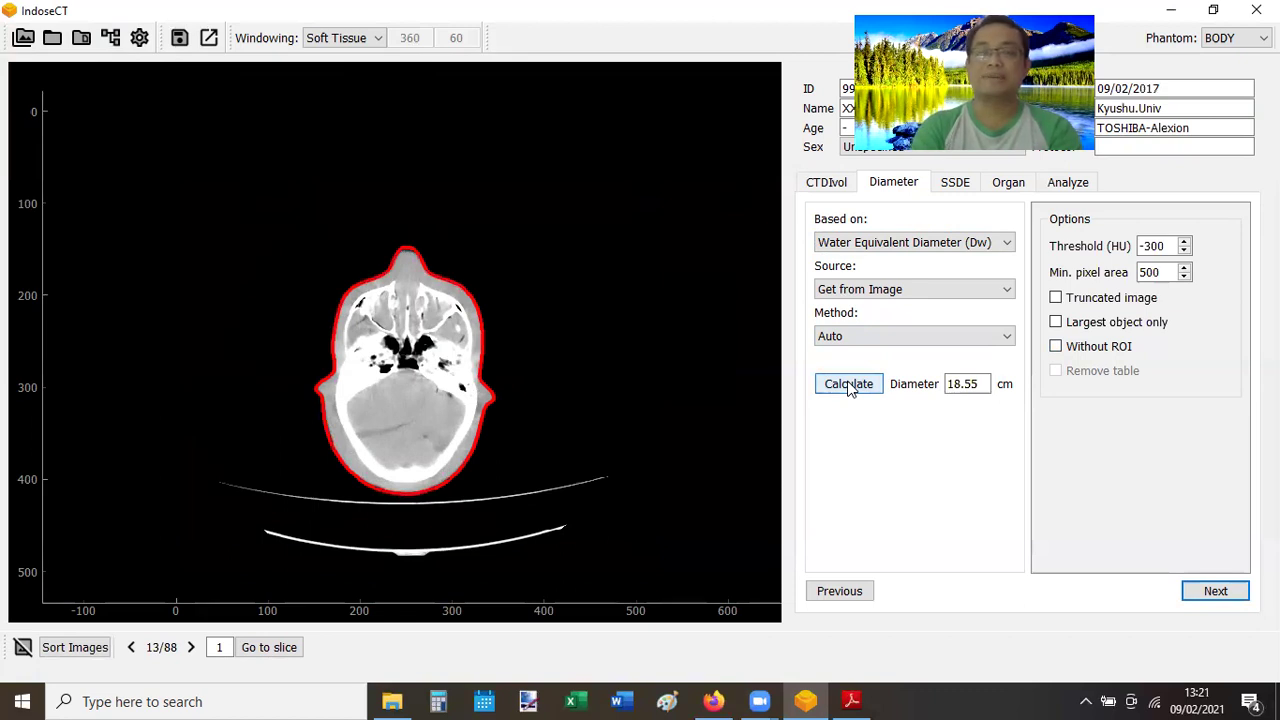
Calculate the head slice's diameter with Without ROI enabled, once with the table kept and once with Remove table enabled.
{"action": "left_click", "coordinate": [1056, 347]}
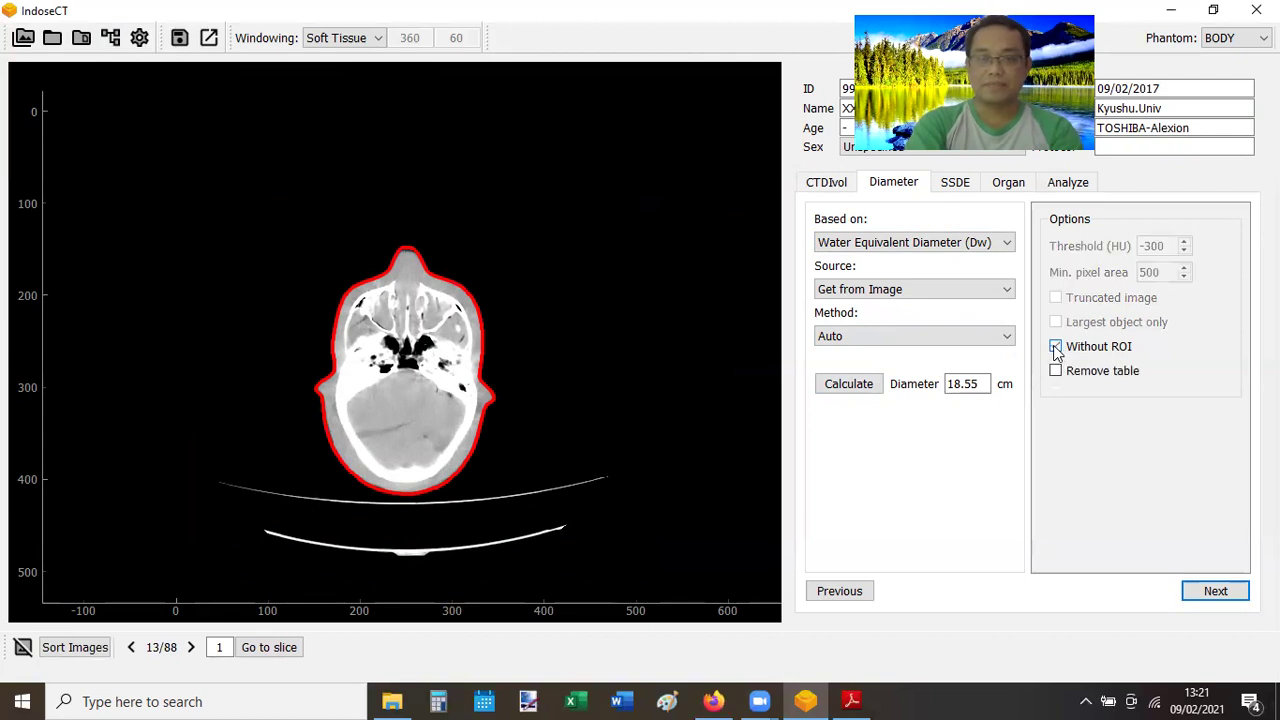
{"action": "left_click", "coordinate": [855, 386]}
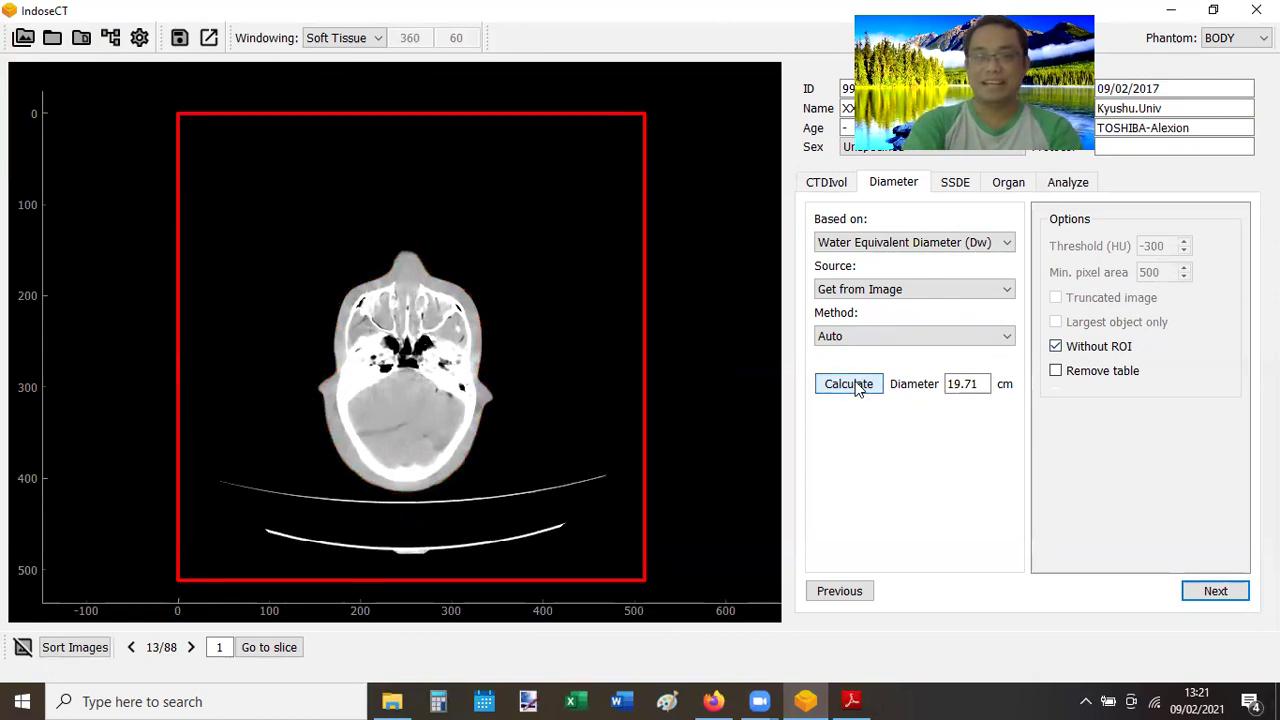
{"action": "left_click", "coordinate": [1056, 372]}
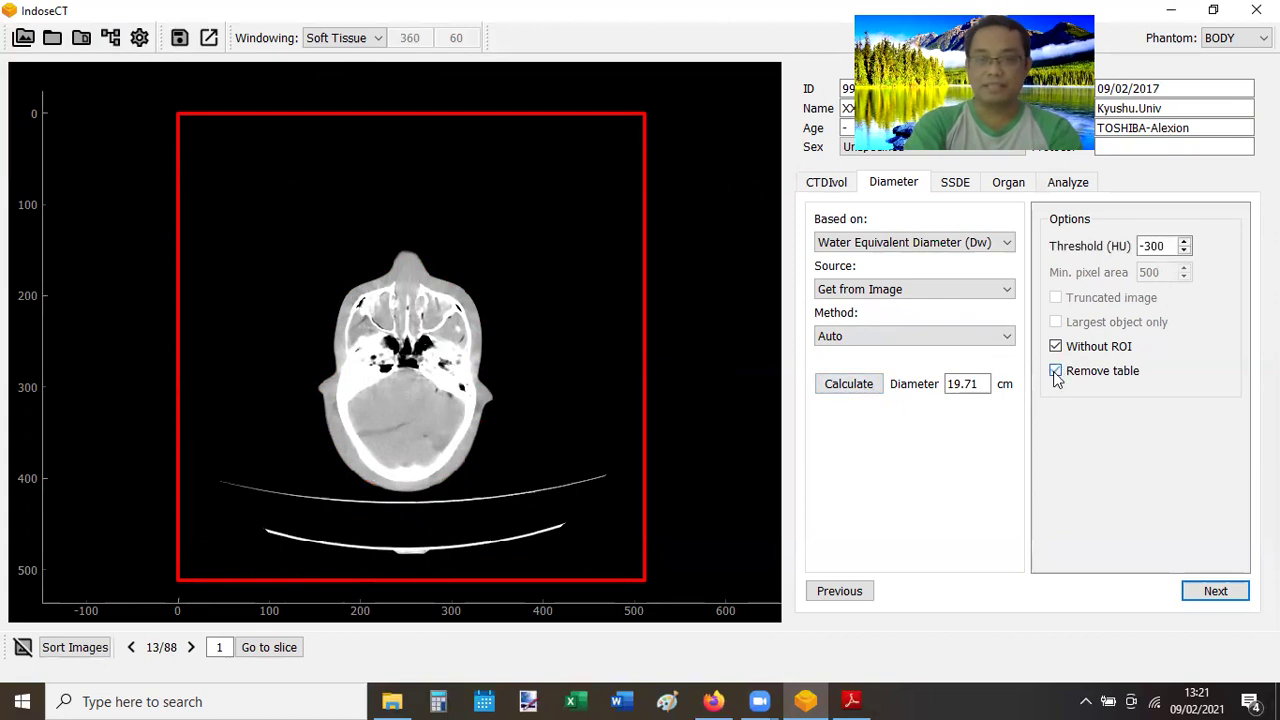
{"action": "left_click", "coordinate": [842, 388]}
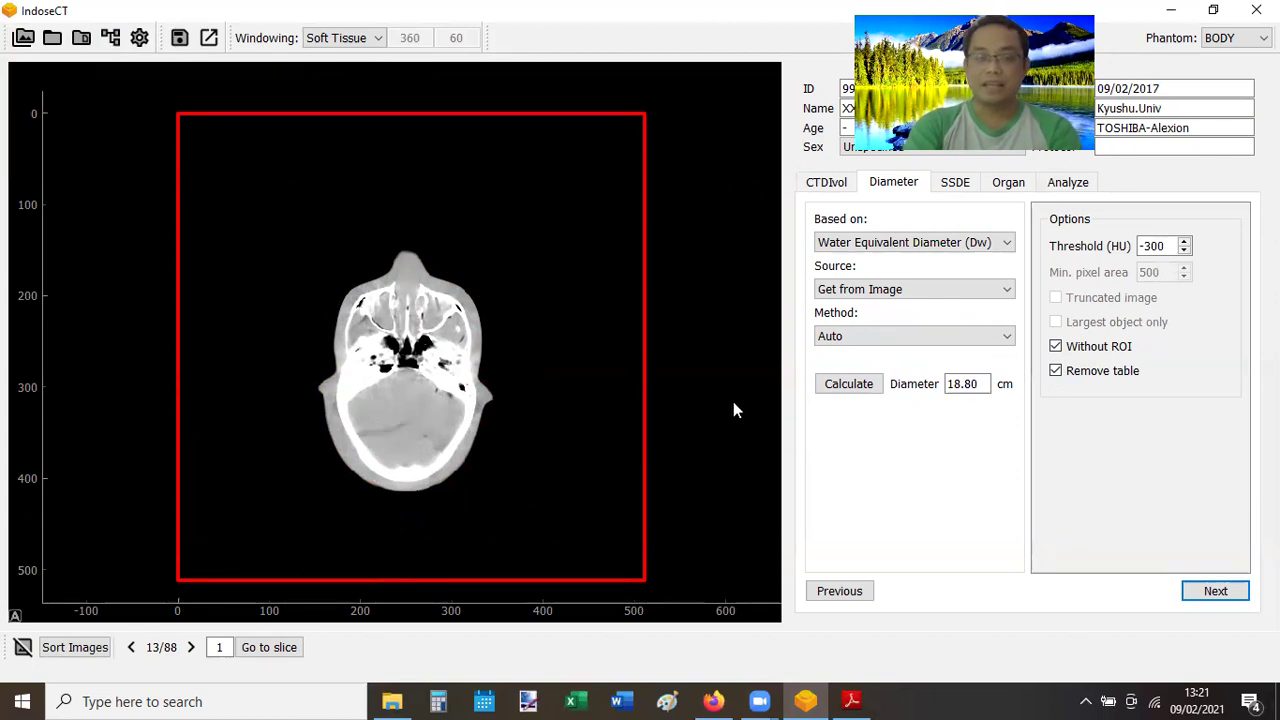
Go to thorax slice 36 and calculate its water equivalent diameter with Without ROI turned off.
{"action": "scroll", "coordinate": [733, 401], "scroll_direction": "down", "scroll_amount": 10}
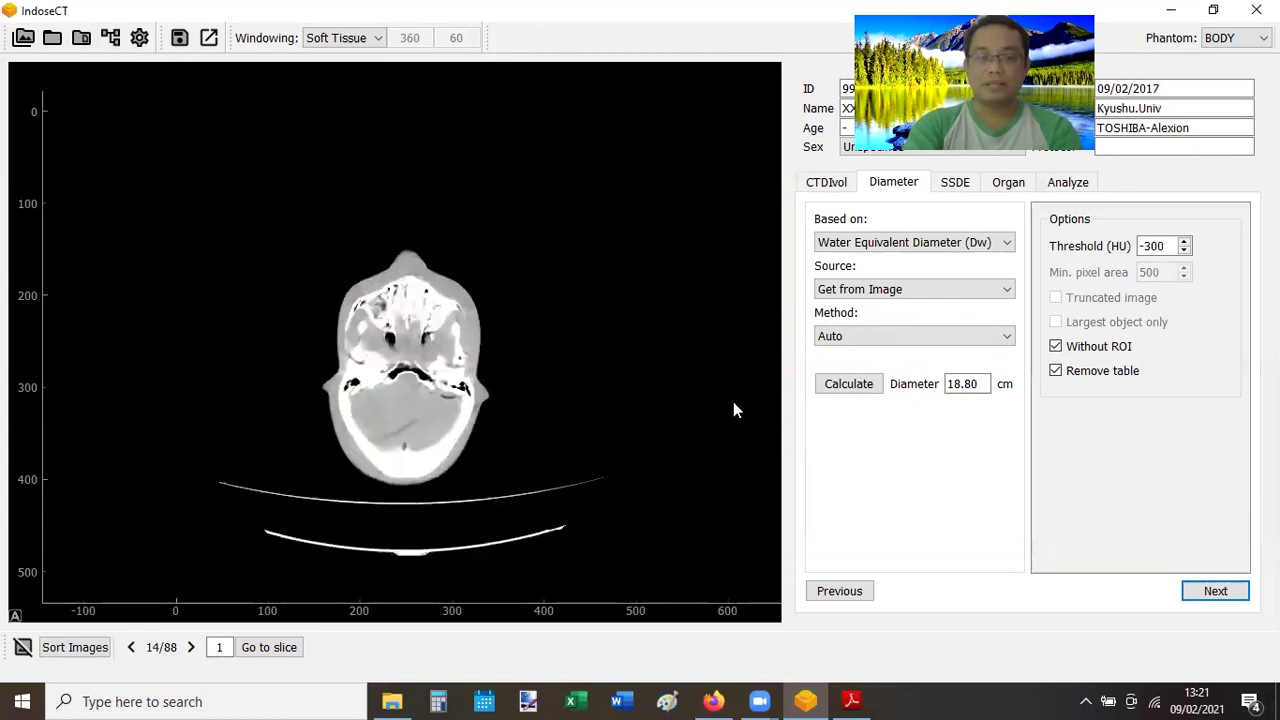
{"action": "scroll", "coordinate": [733, 410], "scroll_direction": "down", "scroll_amount": 10}
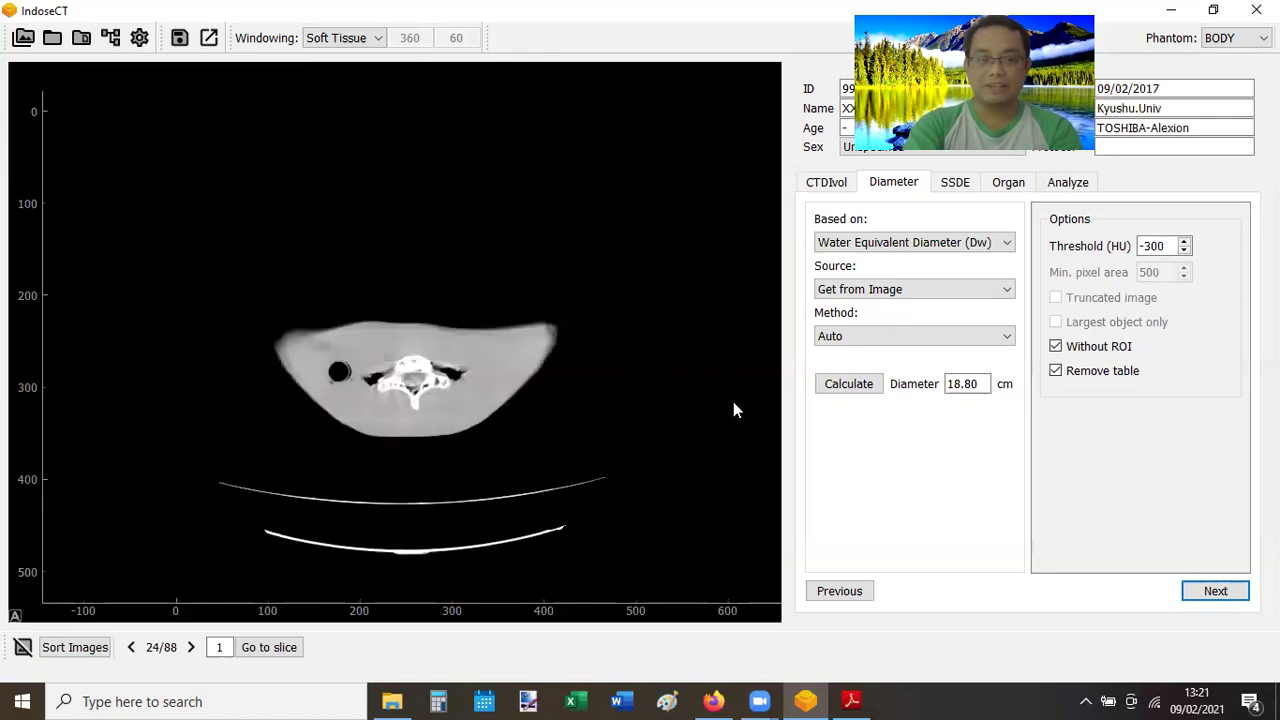
{"action": "scroll", "coordinate": [733, 410], "scroll_direction": "down", "scroll_amount": 3}
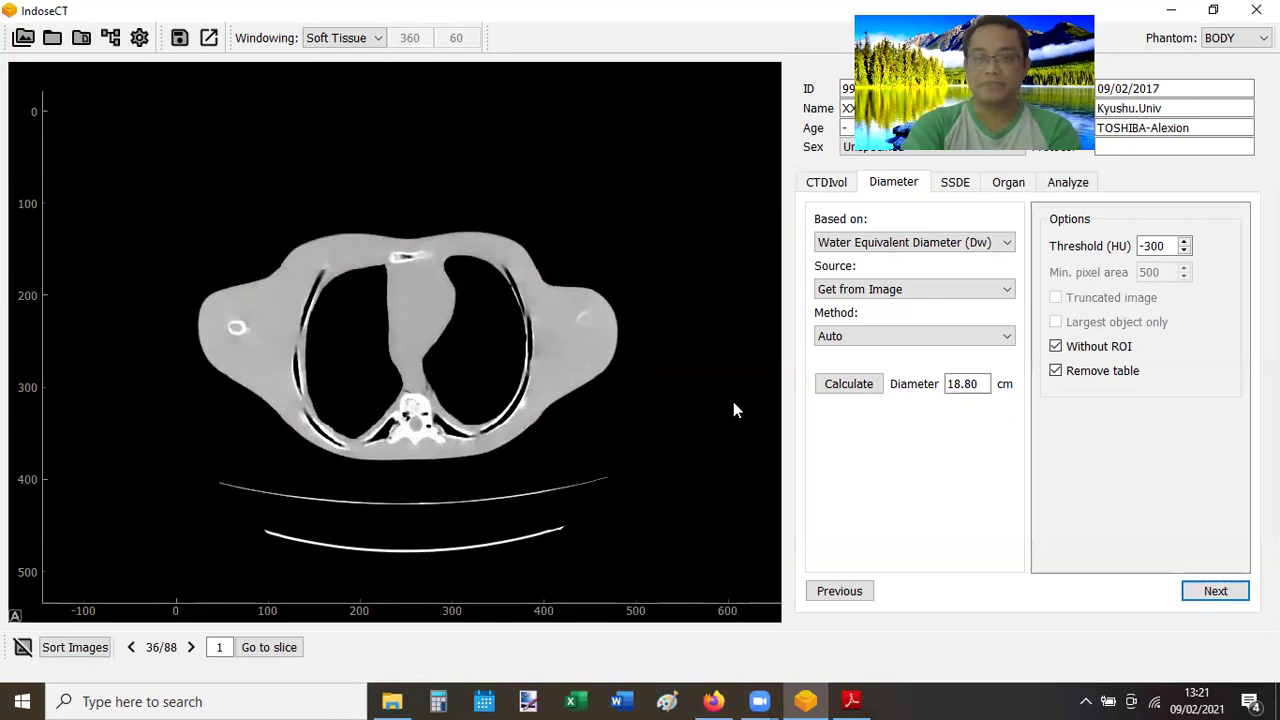
{"action": "left_click", "coordinate": [1056, 347]}
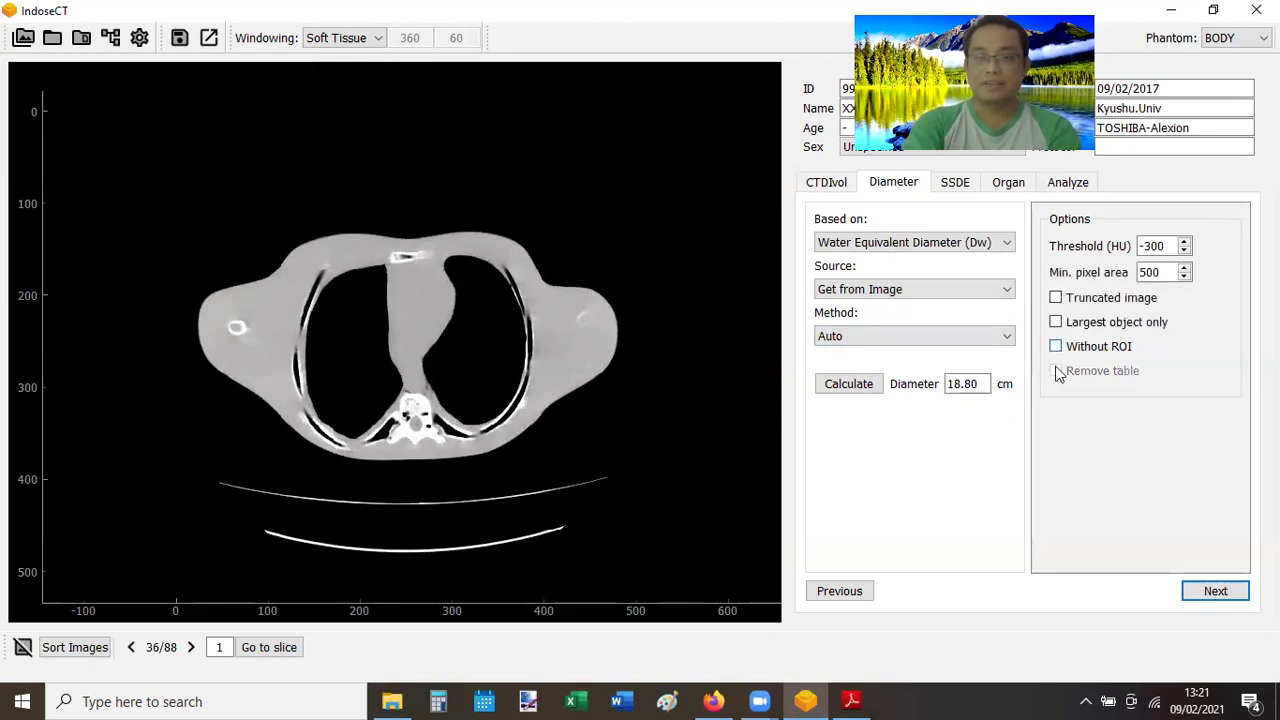
{"action": "left_click", "coordinate": [849, 386]}
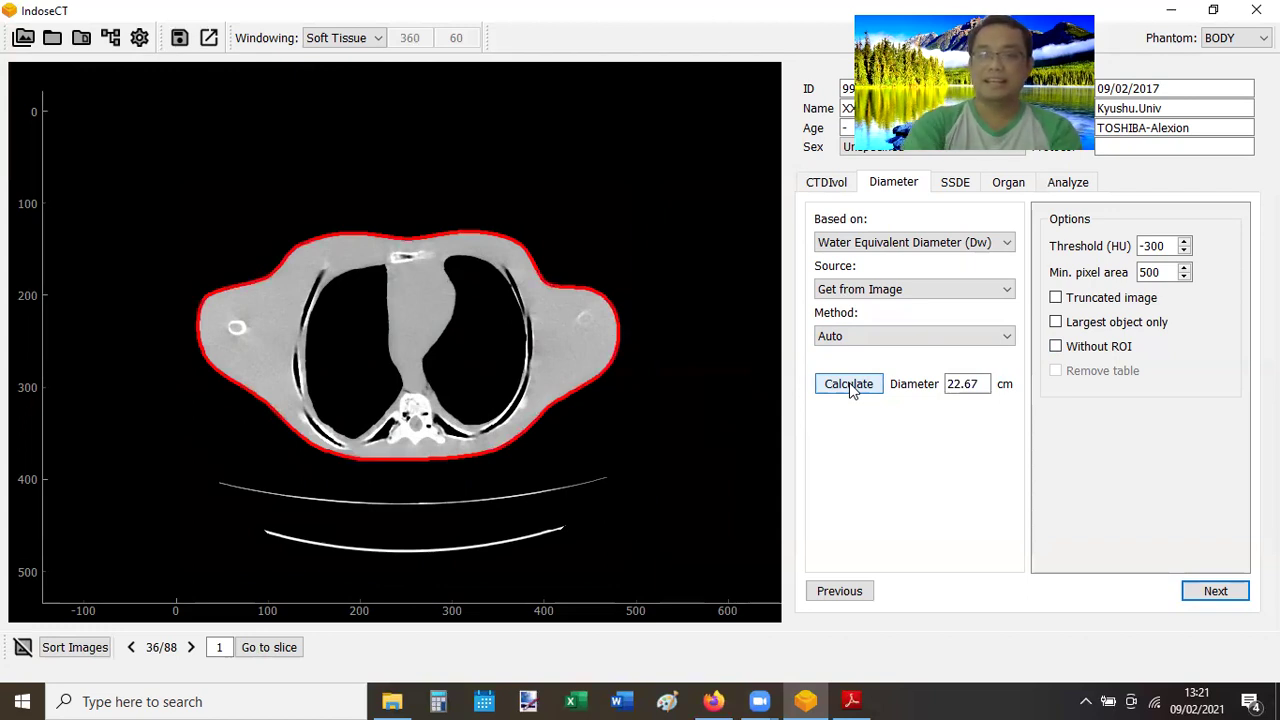
Calculate the thorax slice's diameter with Without ROI enabled, once with the table kept and once with Remove table enabled.
{"action": "left_click", "coordinate": [1055, 346]}
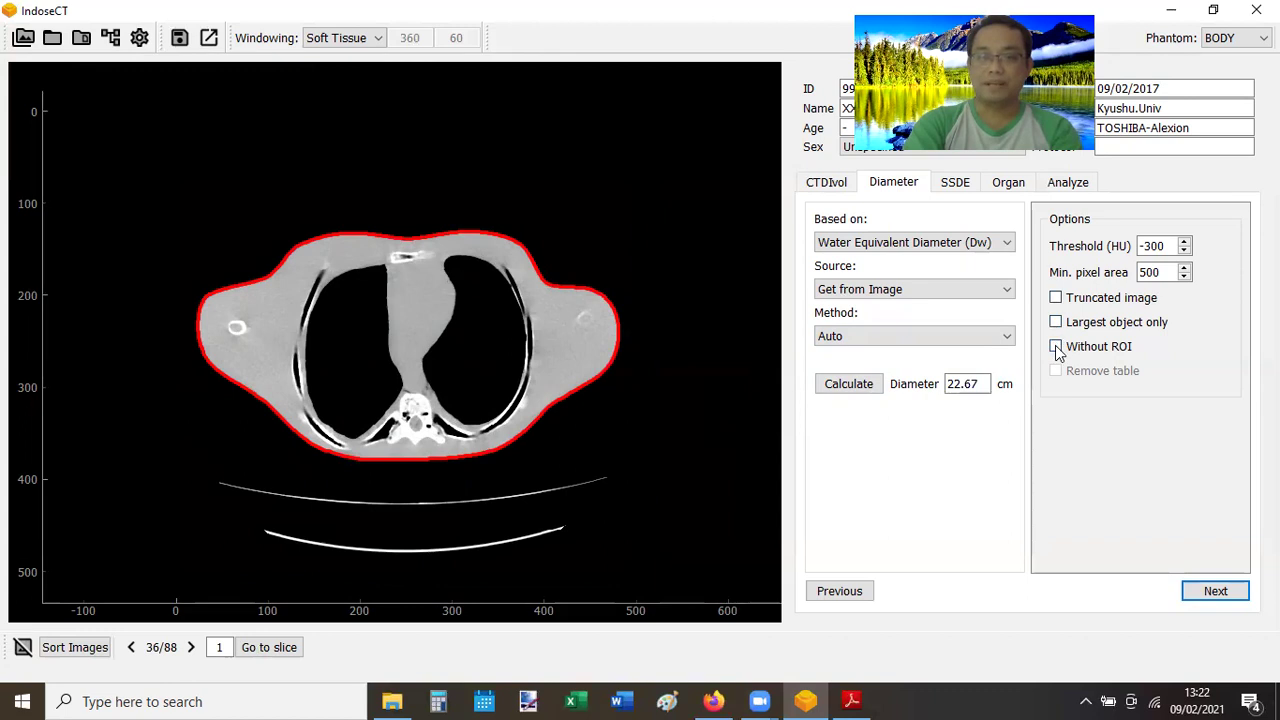
{"action": "left_click", "coordinate": [852, 385]}
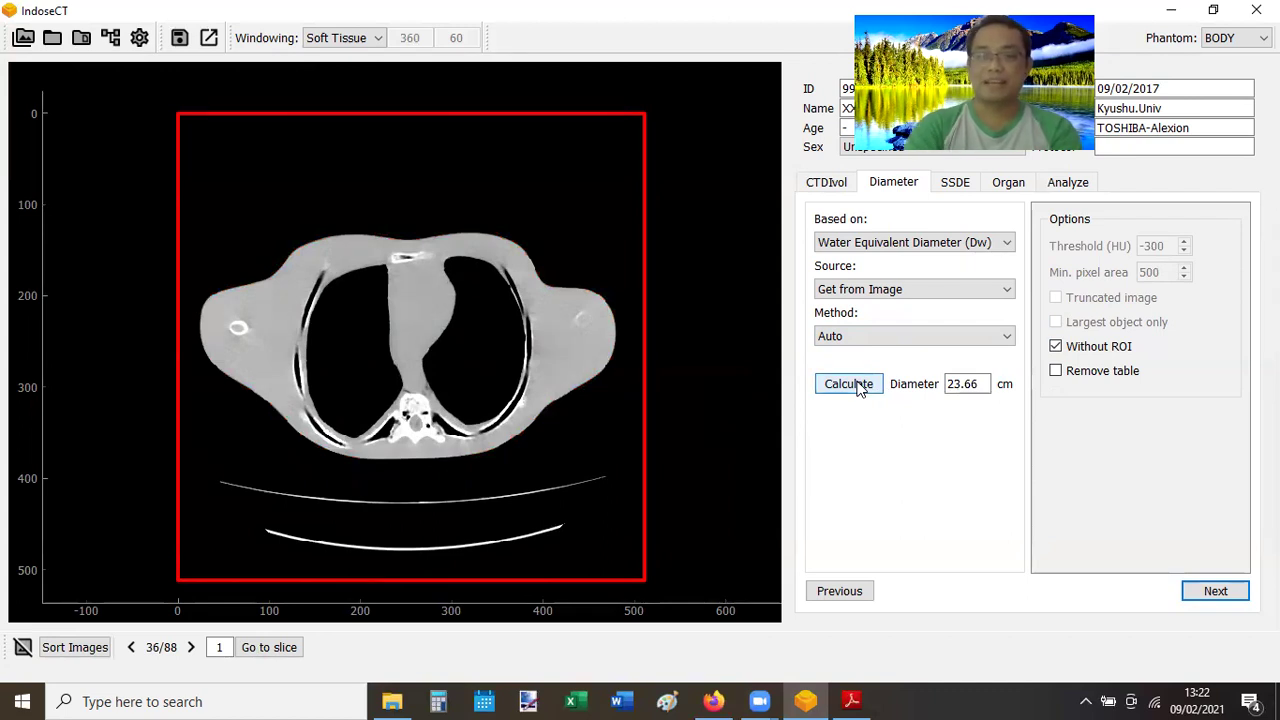
{"action": "left_click", "coordinate": [1056, 372]}
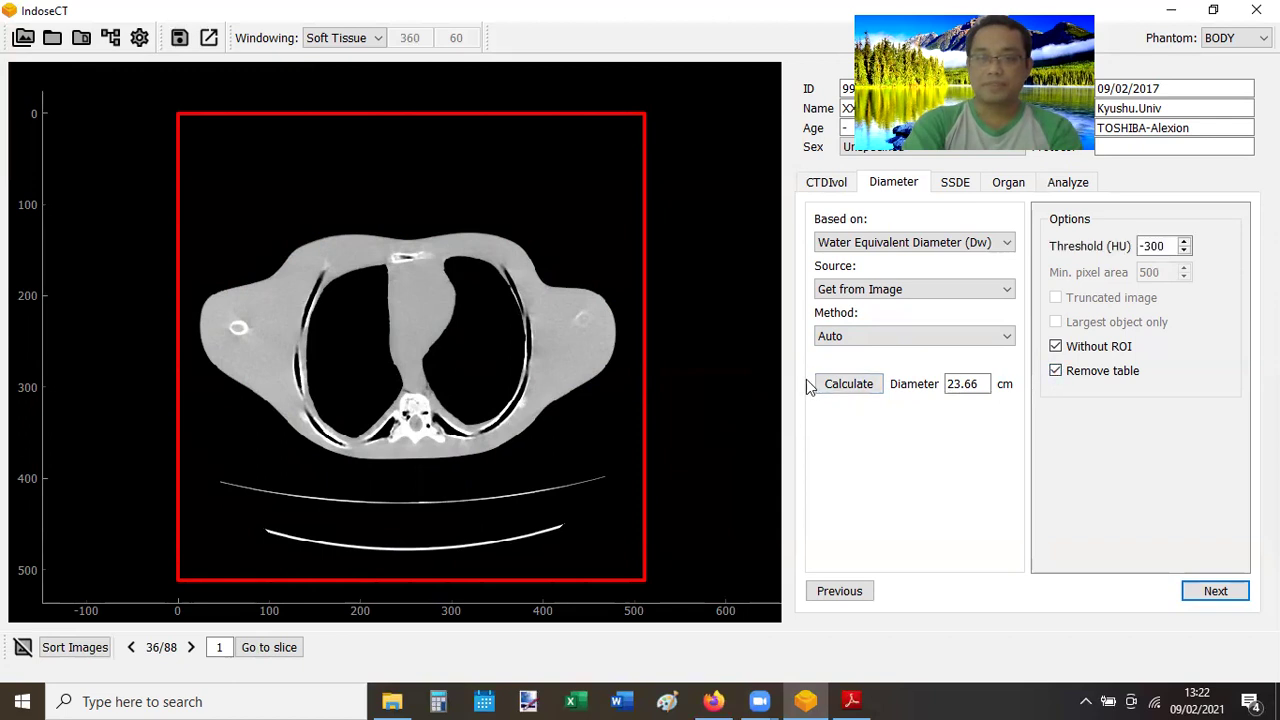
{"action": "left_click", "coordinate": [846, 384]}
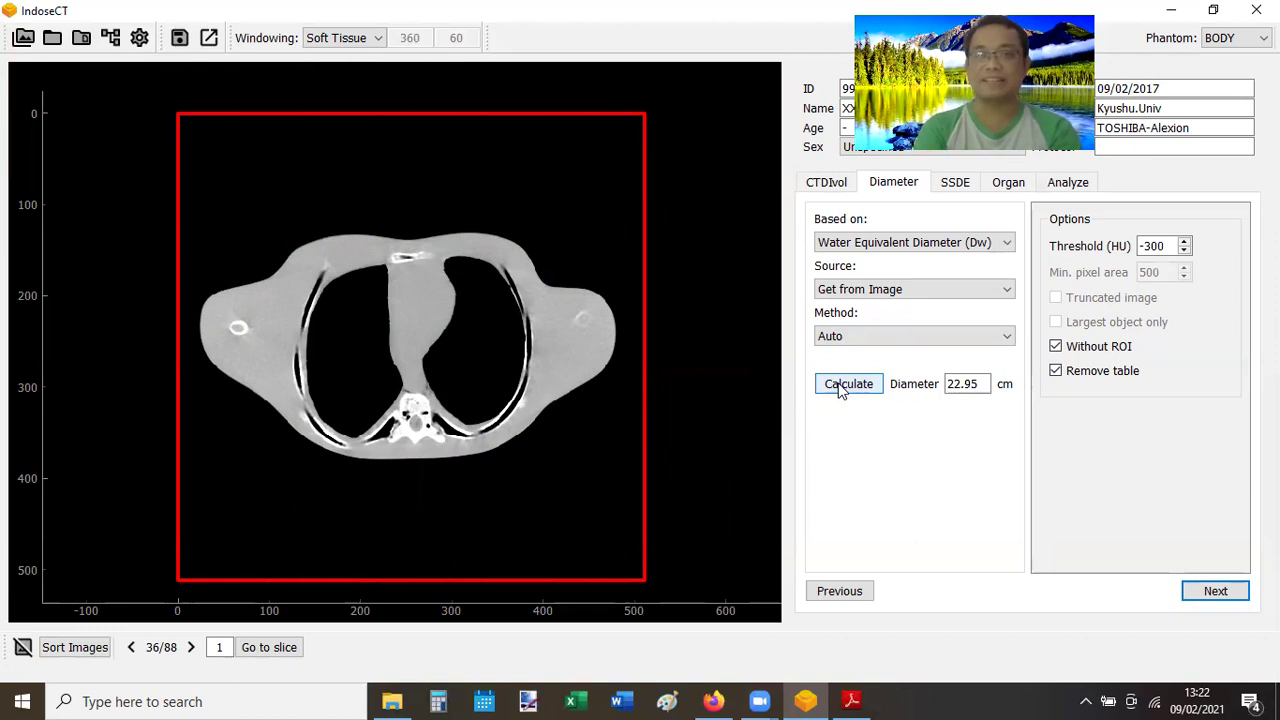
Browse to the Thorax T1 folder under Citra CT on the DATA 1 (D:) drive and list all file types.
{"action": "left_click", "coordinate": [25, 40]}
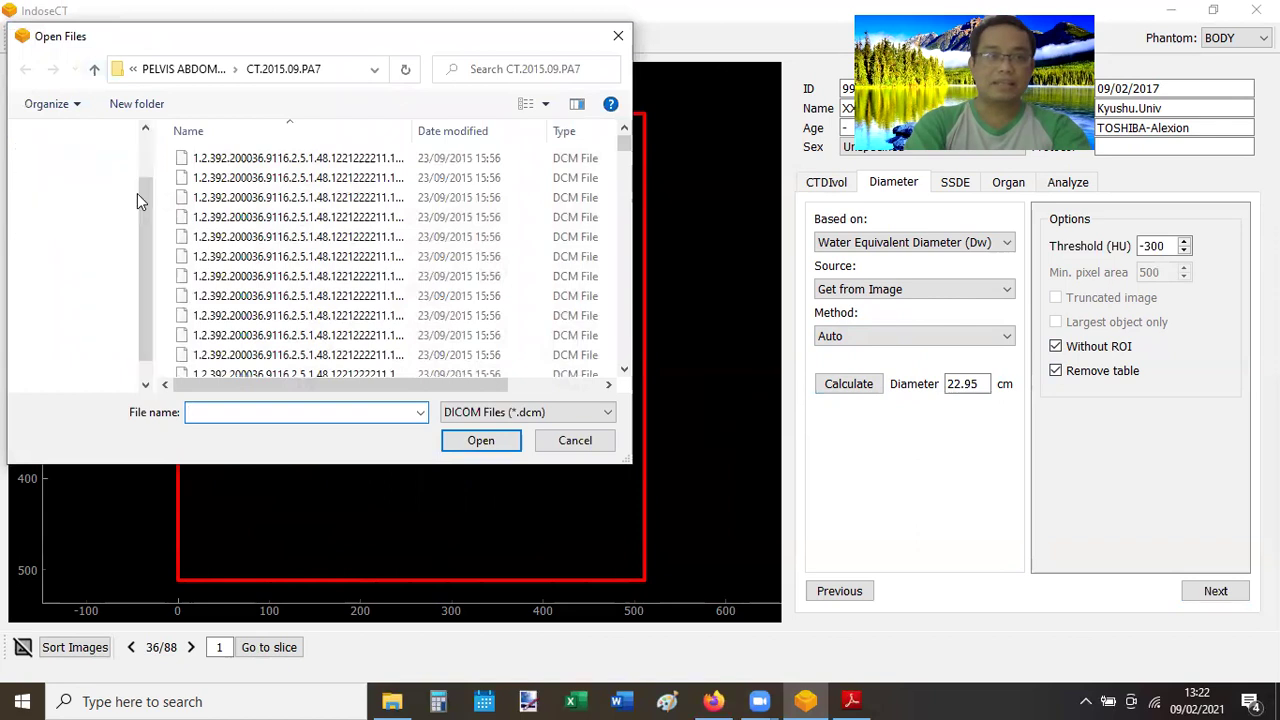
{"action": "left_click", "coordinate": [88, 344]}
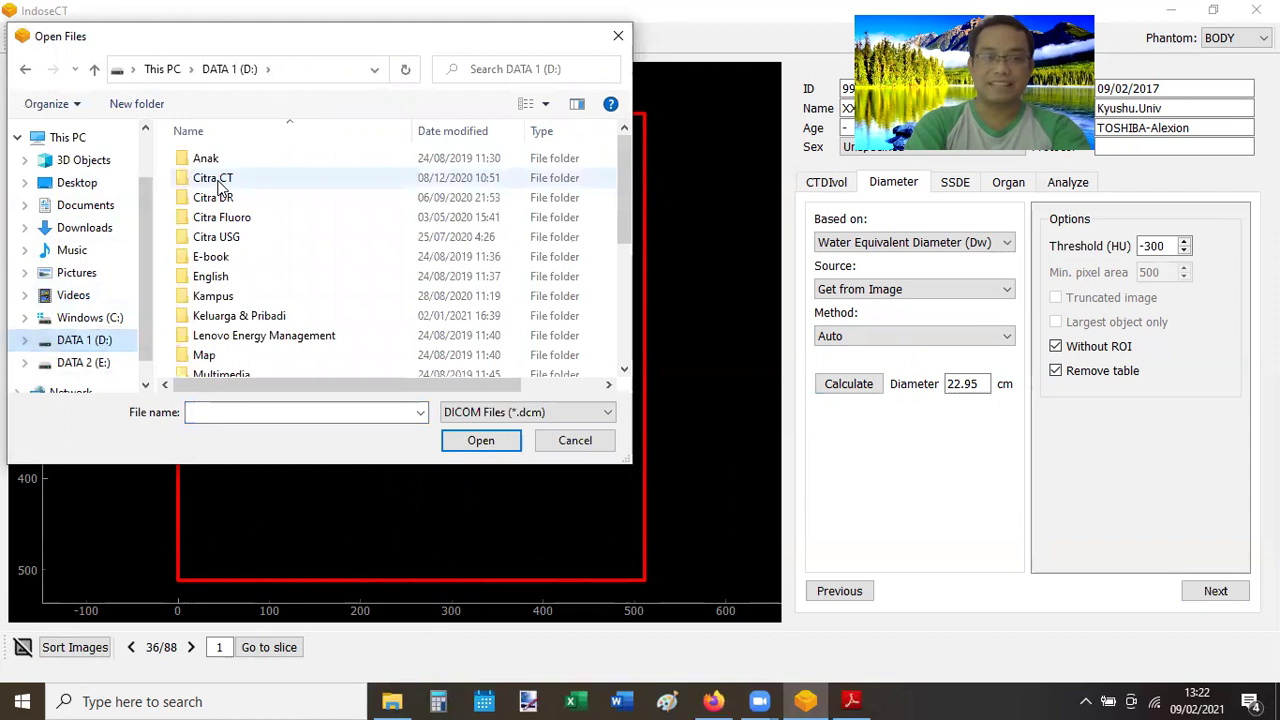
{"action": "double_click", "coordinate": [210, 179]}
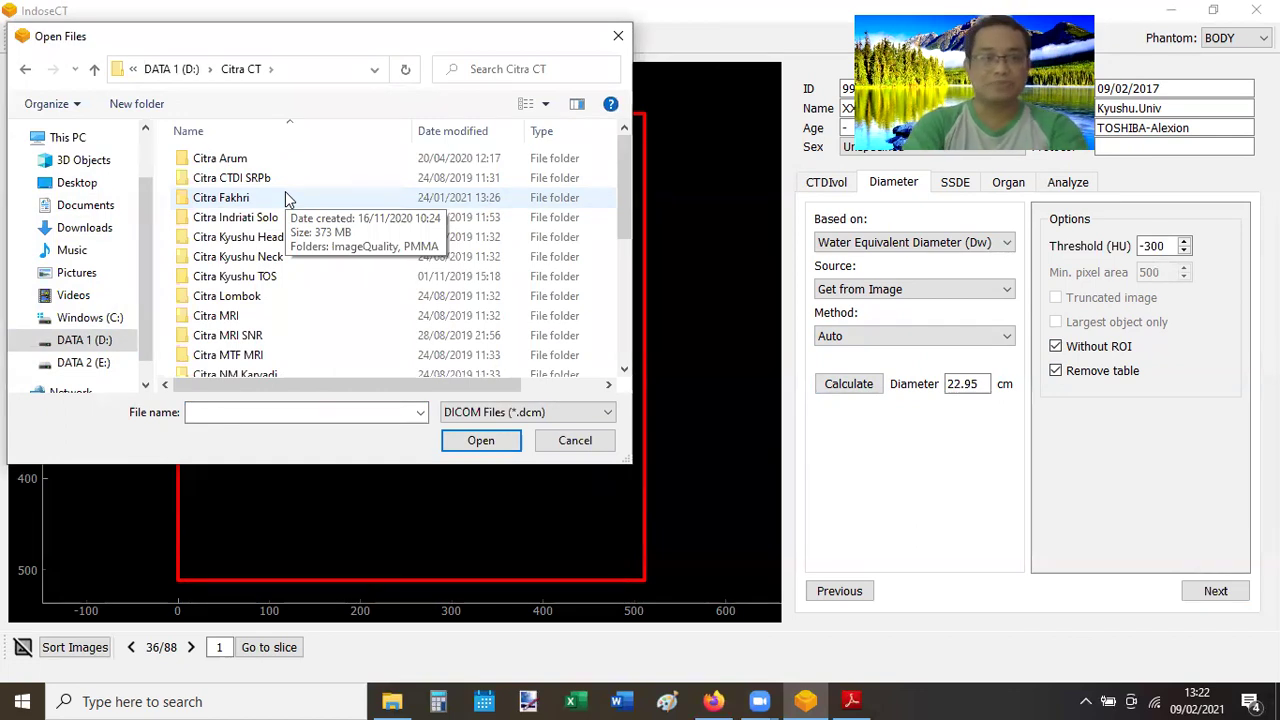
{"action": "left_click", "coordinate": [624, 372]}
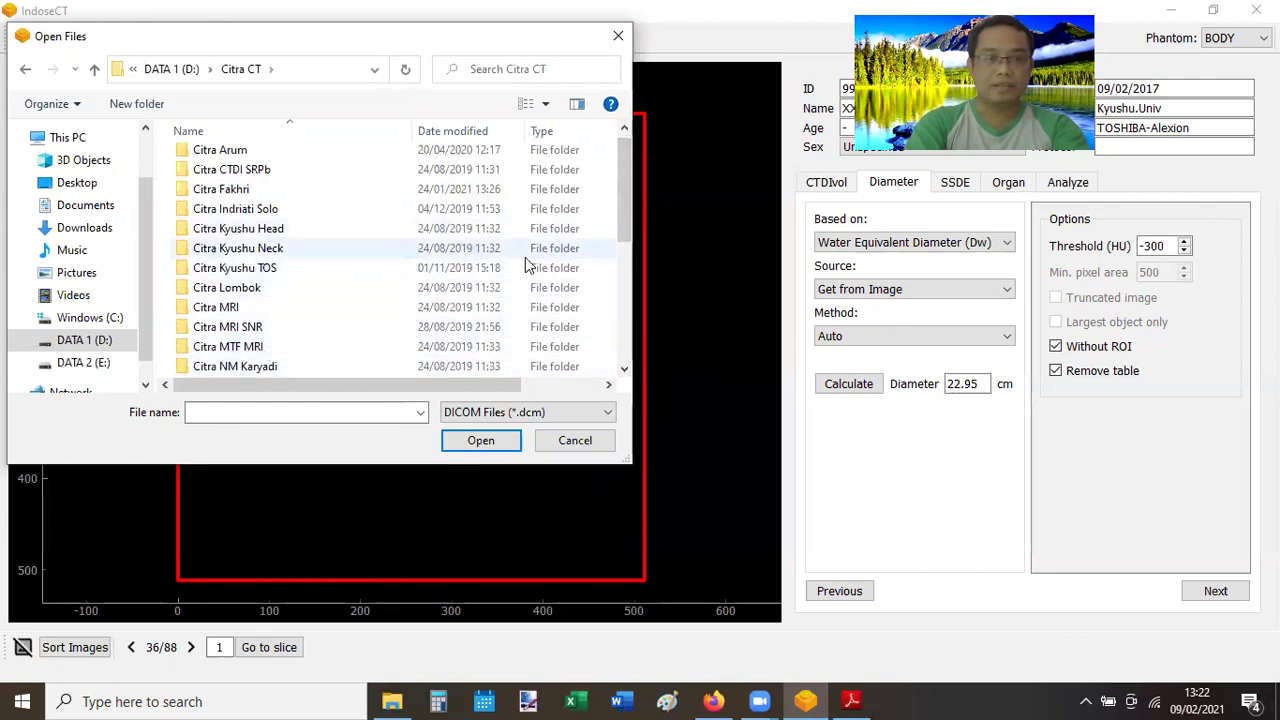
{"action": "left_click", "coordinate": [622, 349]}
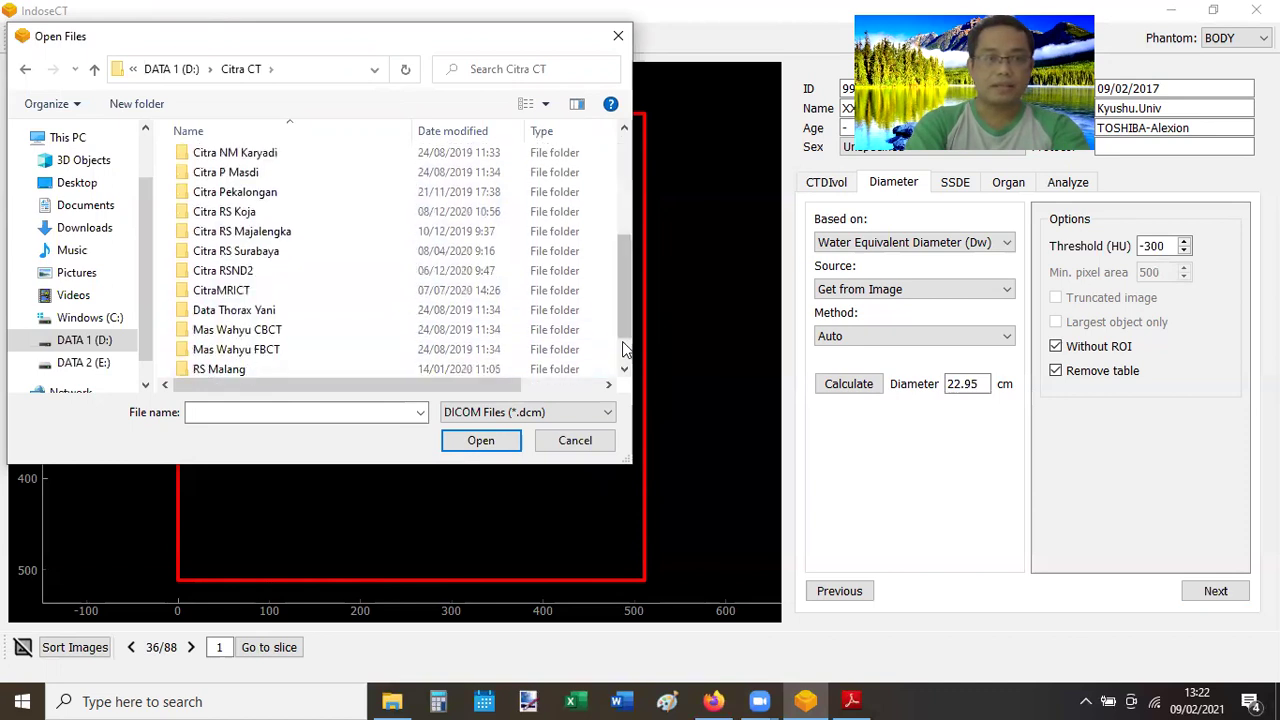
{"action": "double_click", "coordinate": [230, 174]}
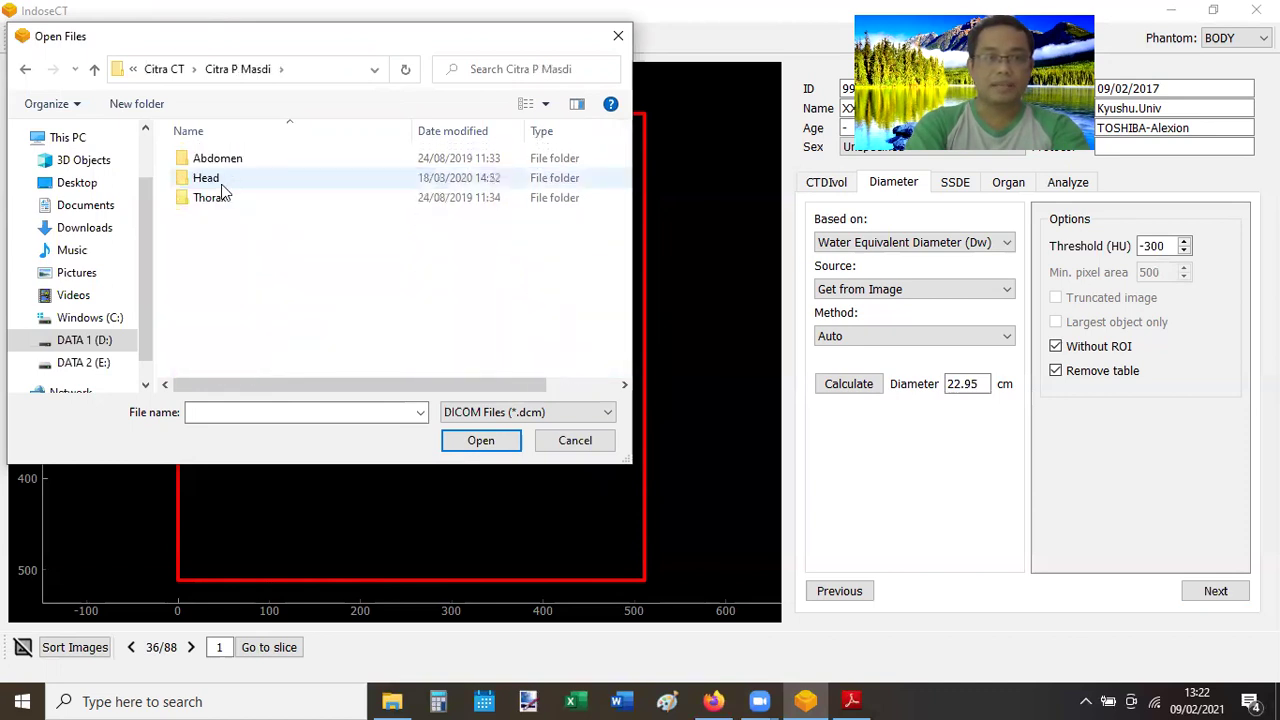
{"action": "left_click", "coordinate": [222, 200]}
{"action": "double_click", "coordinate": [222, 200]}
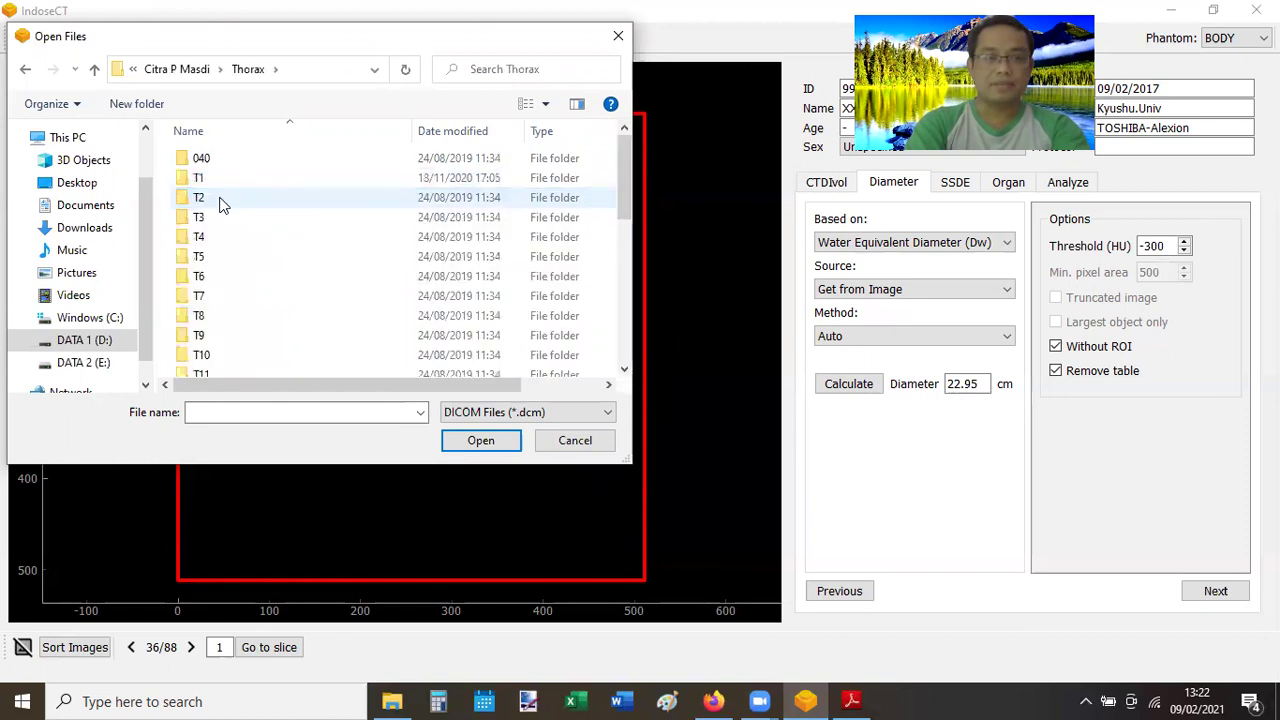
{"action": "double_click", "coordinate": [197, 178]}
{"action": "left_click", "coordinate": [477, 440]}
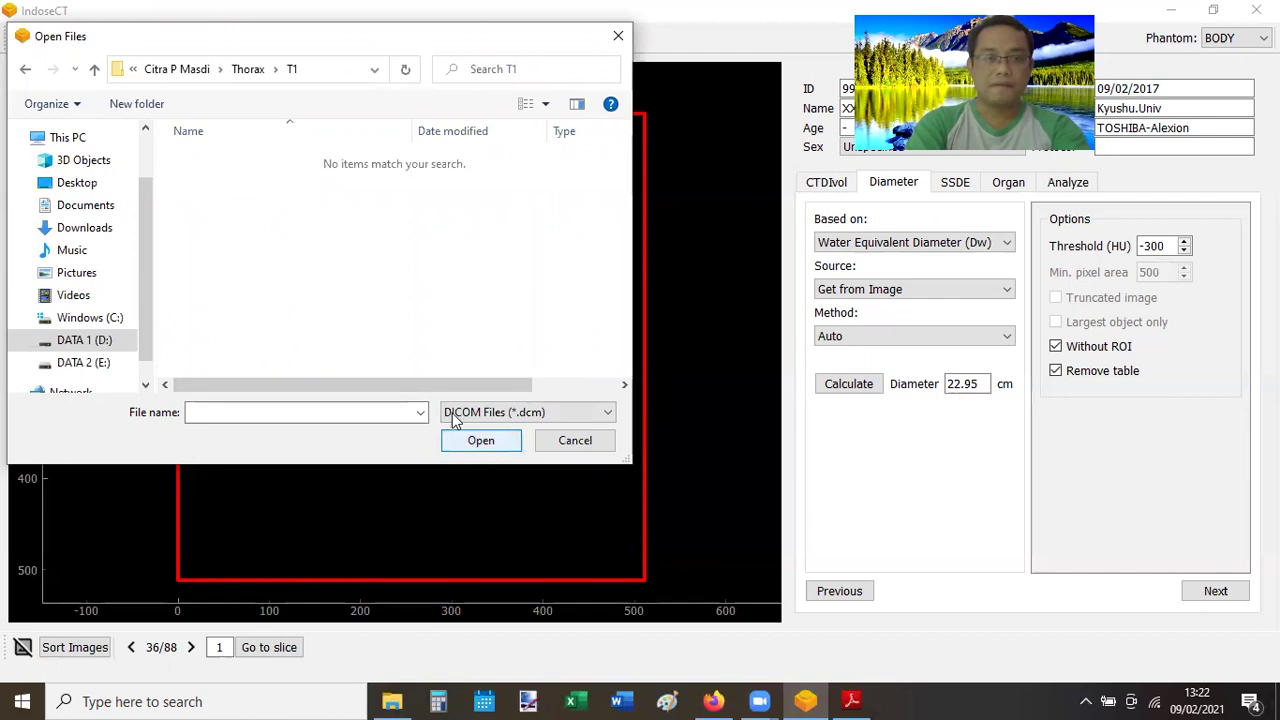
{"action": "left_click", "coordinate": [525, 418]}
{"action": "left_click", "coordinate": [465, 443]}
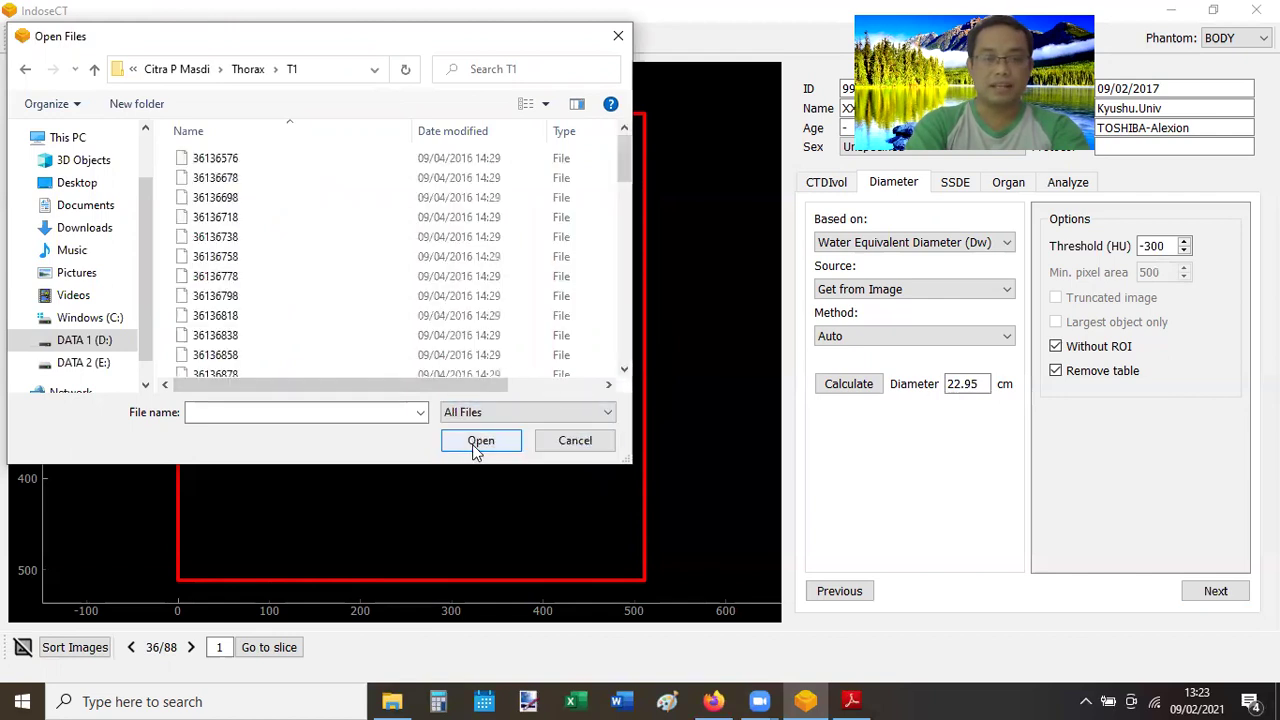
Load all T1 thorax images except the first two files, the 573 KB file and the DIR file.
{"action": "left_click", "coordinate": [564, 386]}
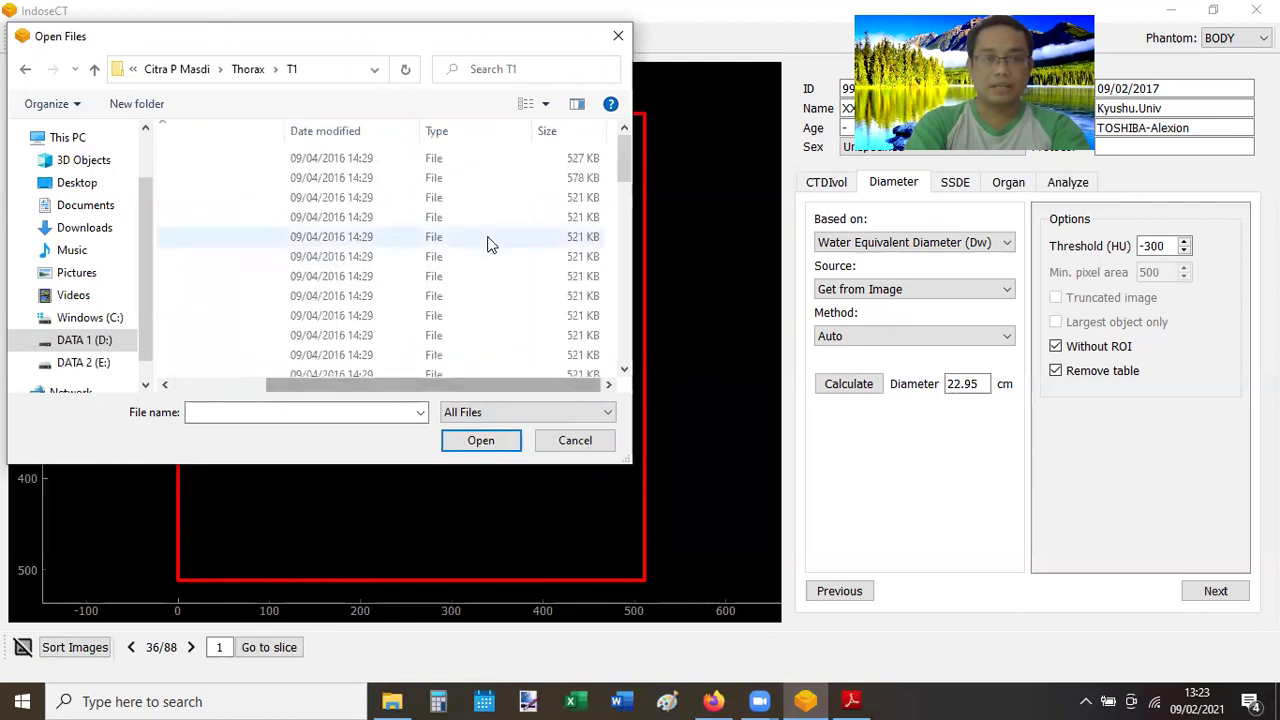
{"action": "left_click", "coordinate": [378, 203]}
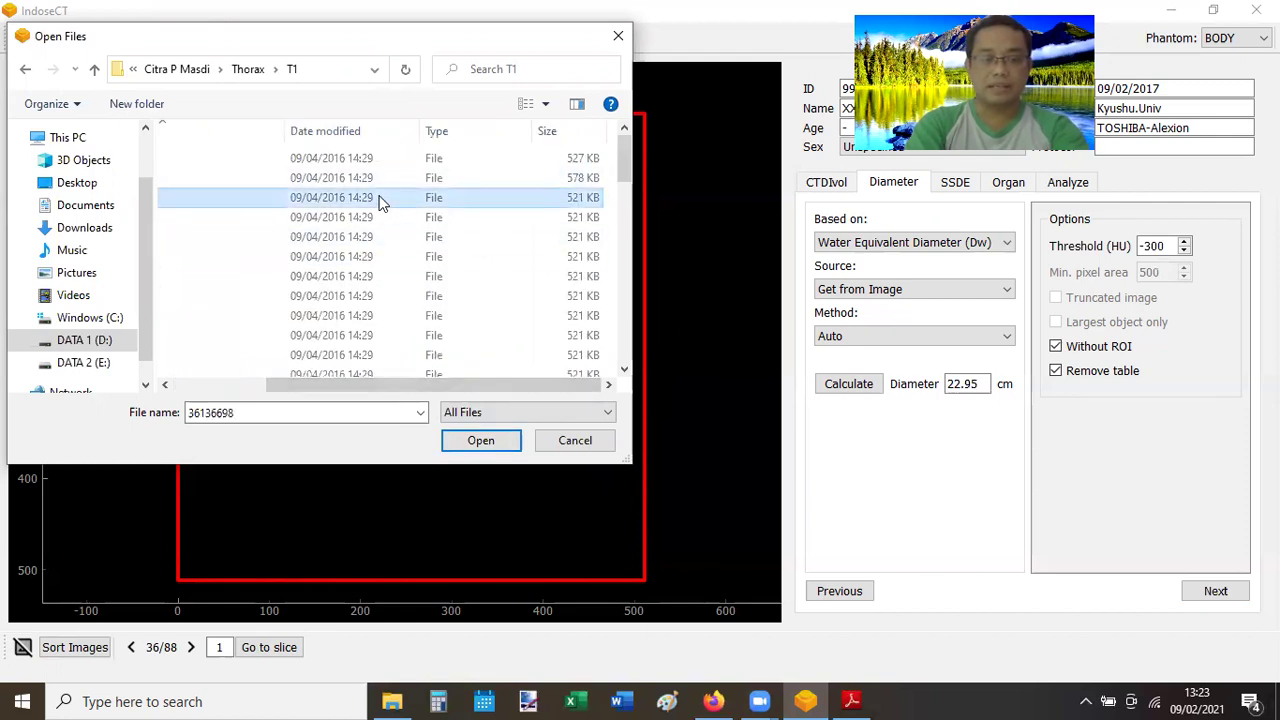
{"action": "key", "text": "ctrl+a"}
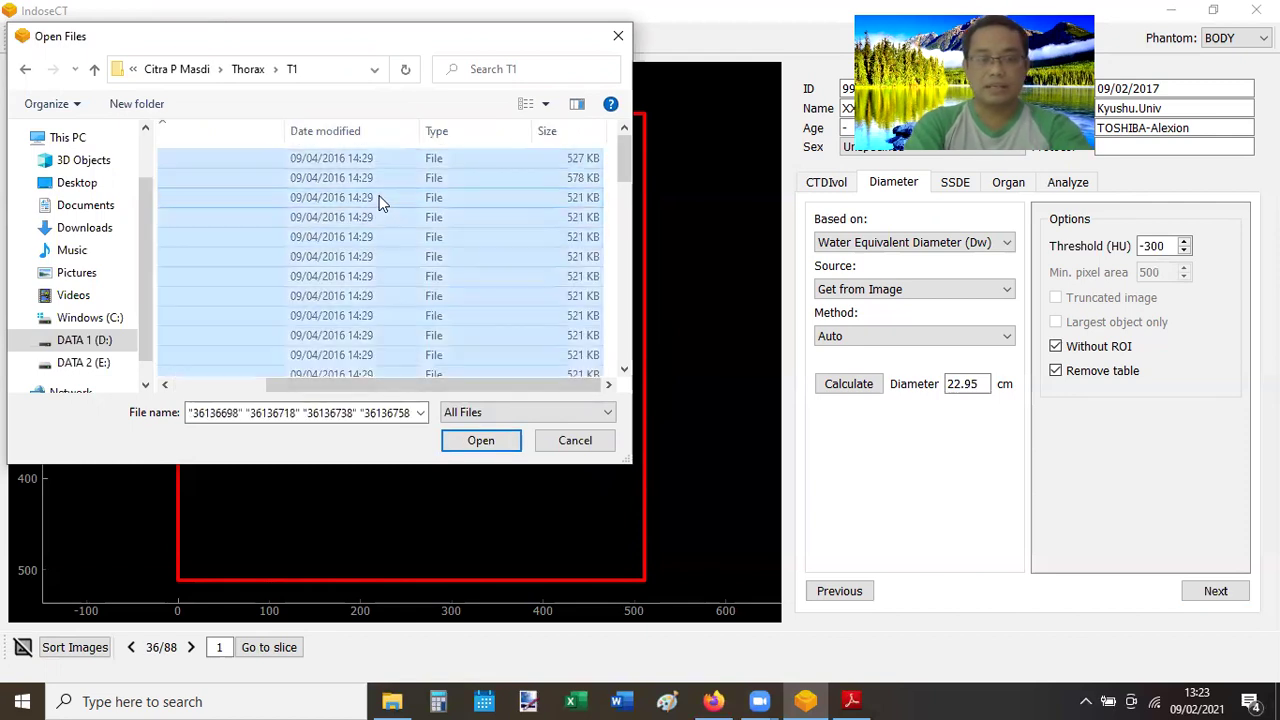
{"action": "left_click", "coordinate": [330, 158], "text": "ctrl"}
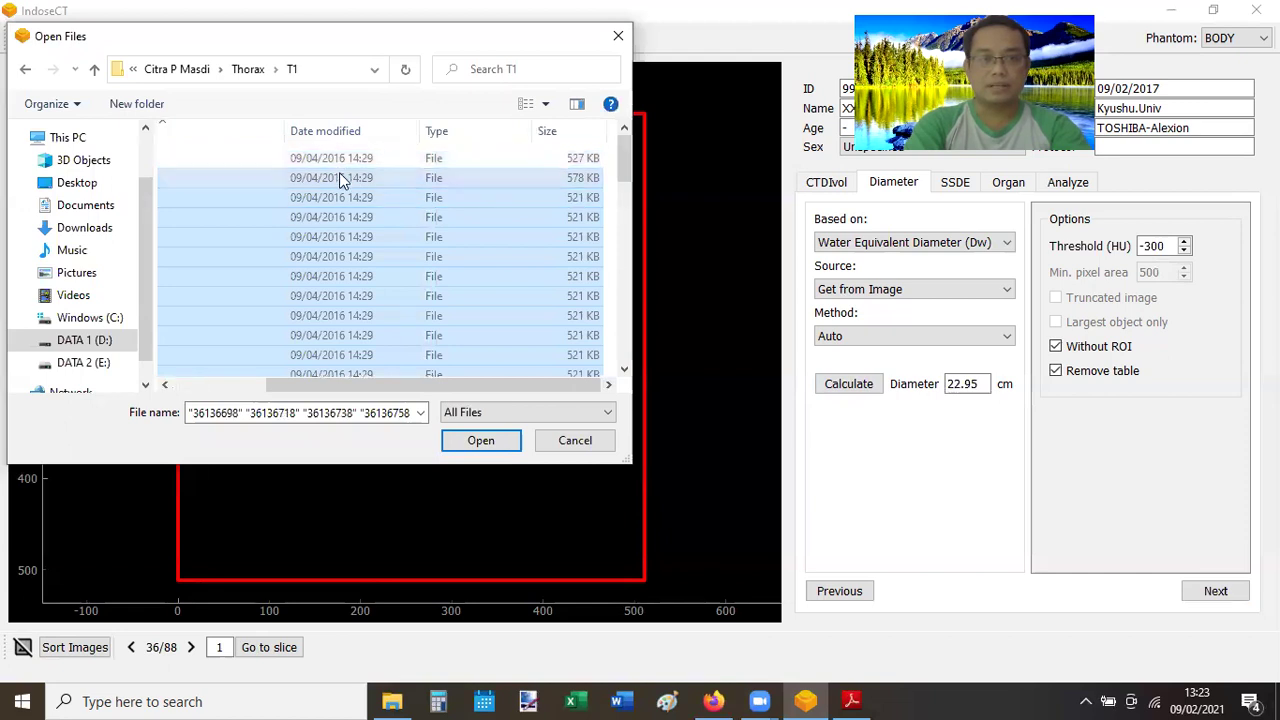
{"action": "left_click", "coordinate": [339, 177], "text": "ctrl"}
{"action": "left_click_drag", "start_coordinate": [624, 170], "coordinate": [624, 345]}
{"action": "left_click", "coordinate": [572, 347], "text": "ctrl"}
{"action": "left_click", "coordinate": [577, 367], "text": "ctrl"}
{"action": "left_click", "coordinate": [577, 367], "text": "ctrl"}
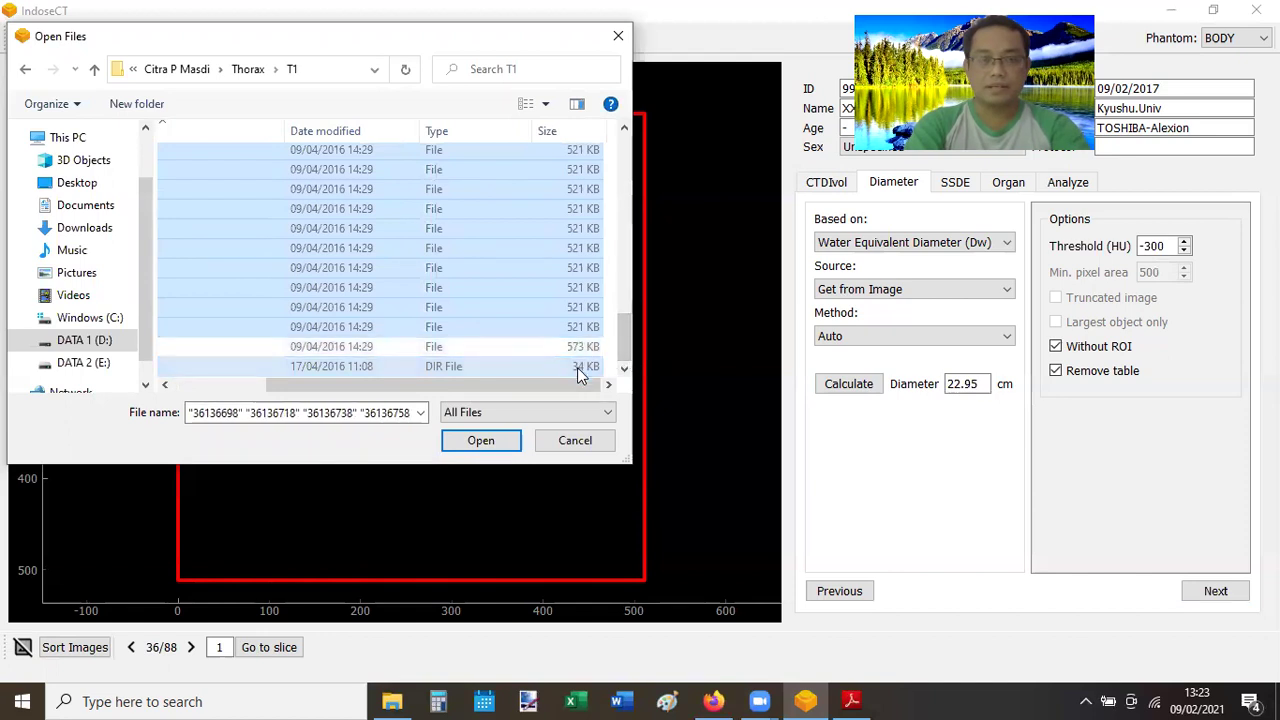
{"action": "left_click", "coordinate": [478, 443]}
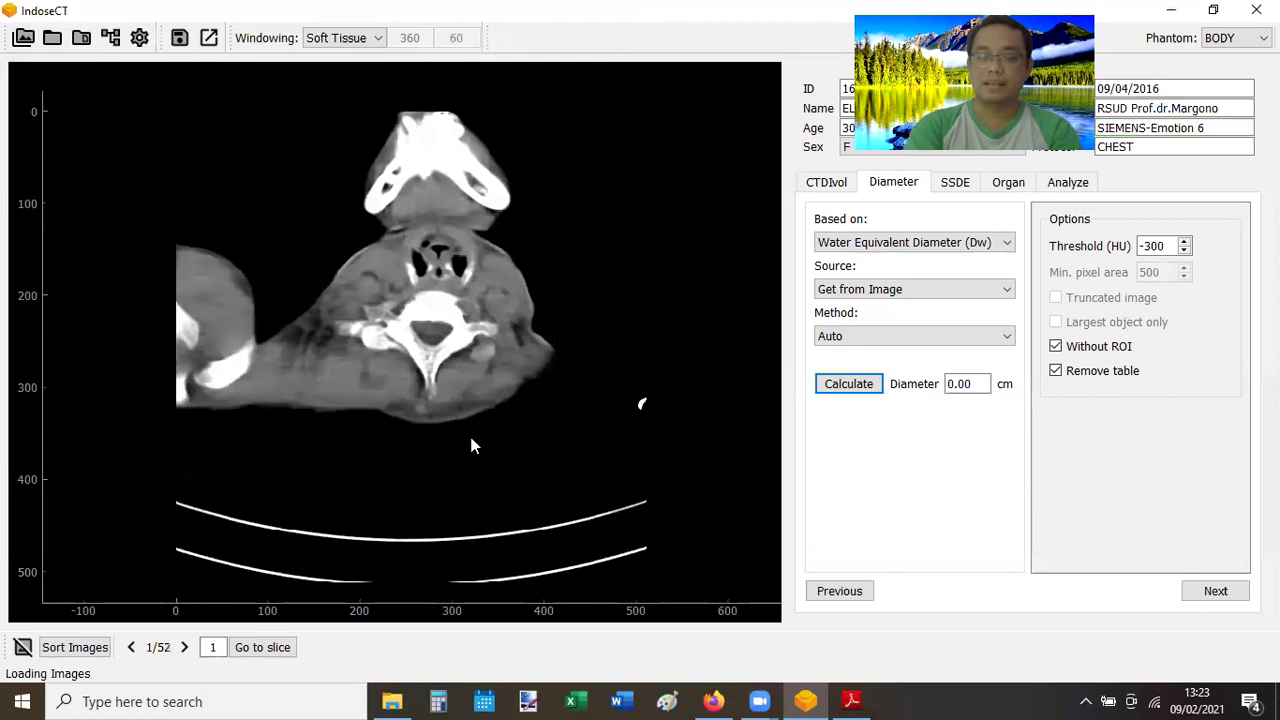
Go to chest slice 10 and calculate its water equivalent diameter with Without ROI turned off.
{"action": "scroll", "coordinate": [473, 445], "scroll_direction": "down", "scroll_amount": 7}
{"action": "scroll", "coordinate": [473, 445], "scroll_direction": "down", "scroll_amount": 2}
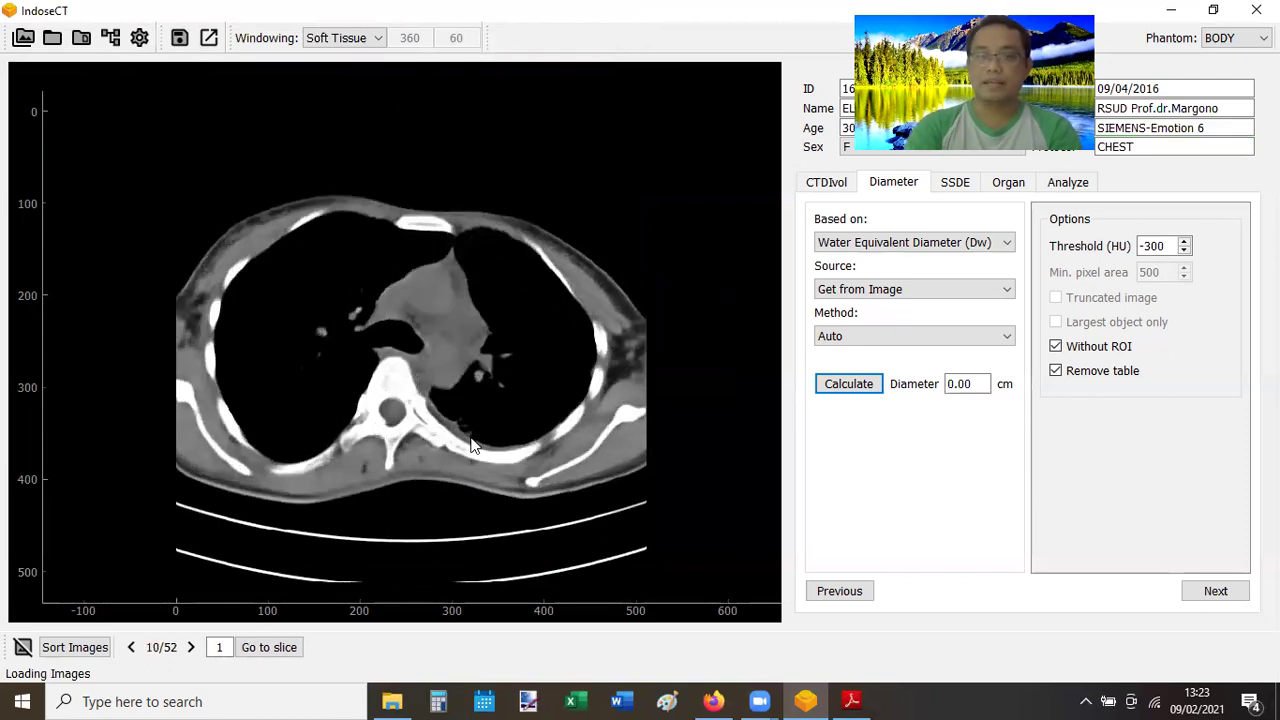
{"action": "left_click", "coordinate": [1056, 348]}
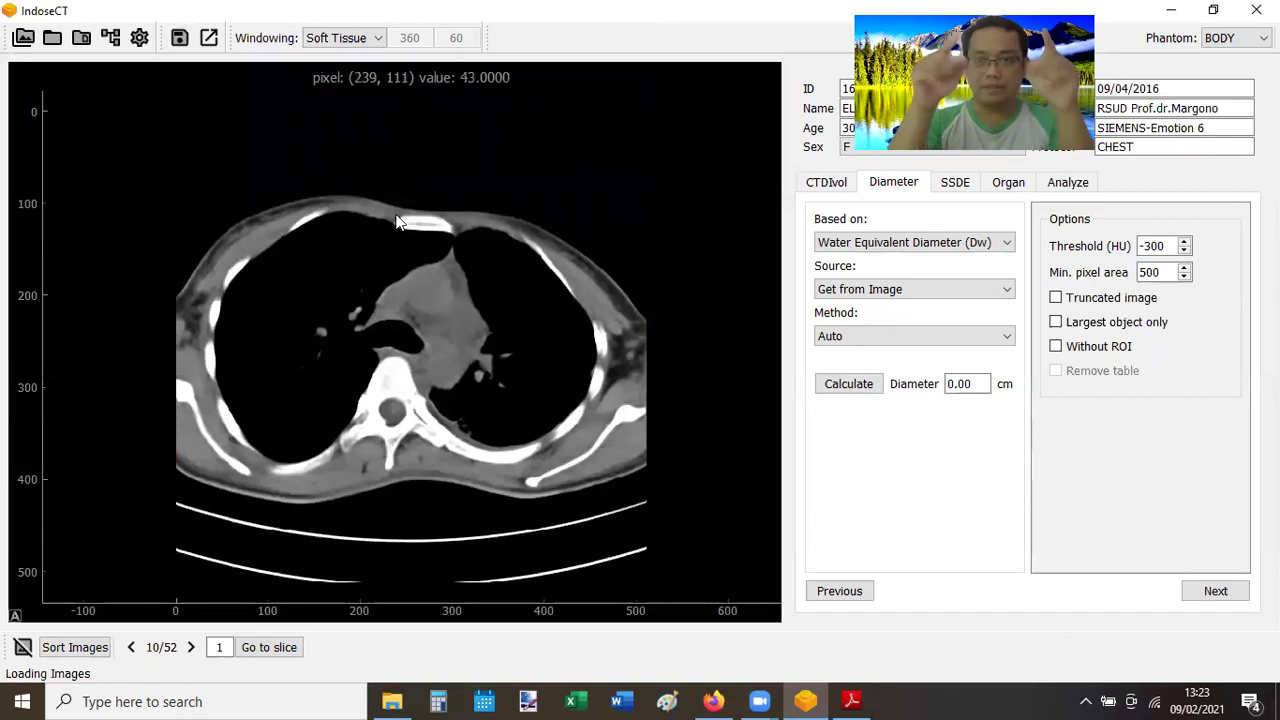
{"action": "left_click", "coordinate": [849, 384]}
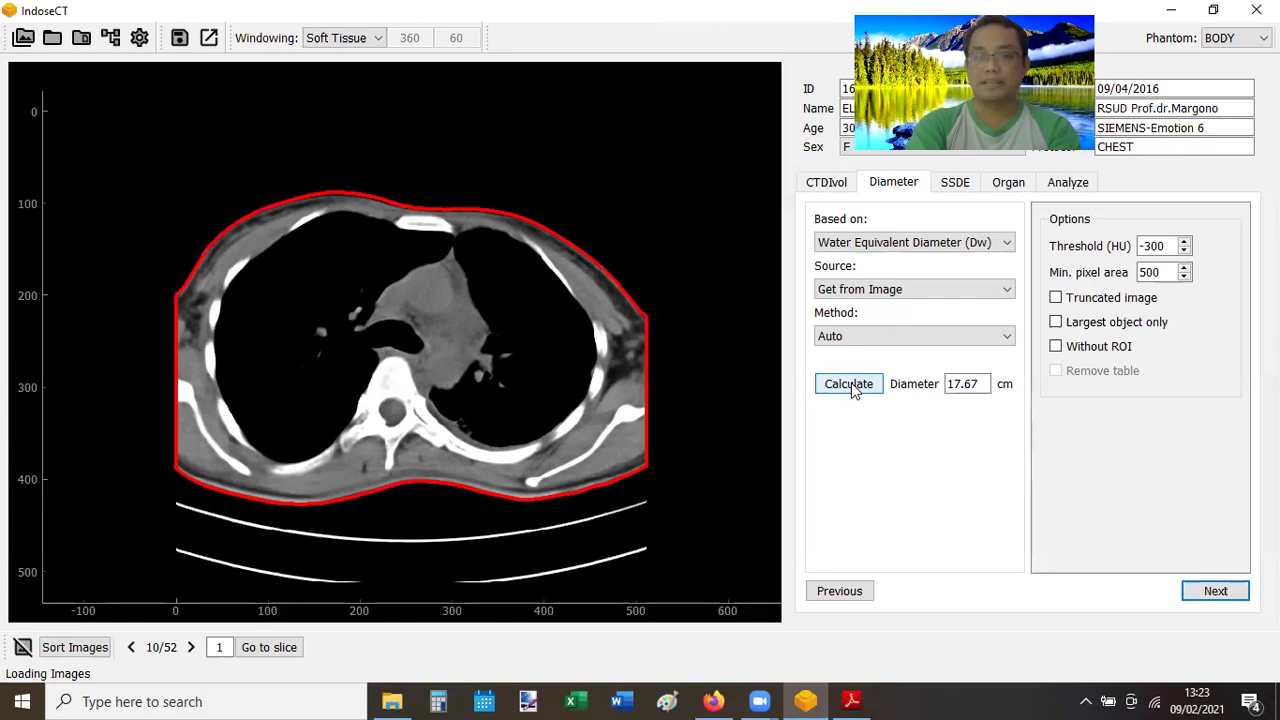
Calculate the chest slice's diameter with Without ROI enabled, once with the table kept and once with Remove table enabled.
{"action": "left_click", "coordinate": [1055, 346]}
{"action": "left_click", "coordinate": [1056, 348]}
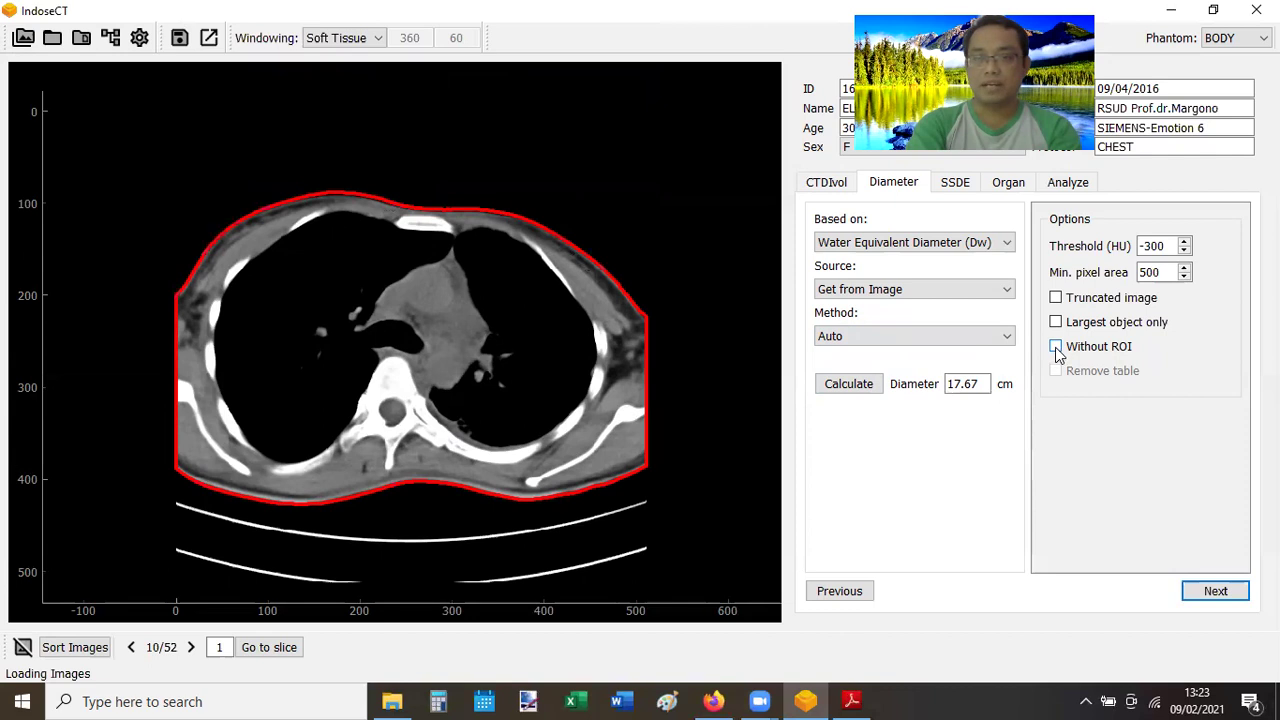
{"action": "left_click", "coordinate": [1055, 346]}
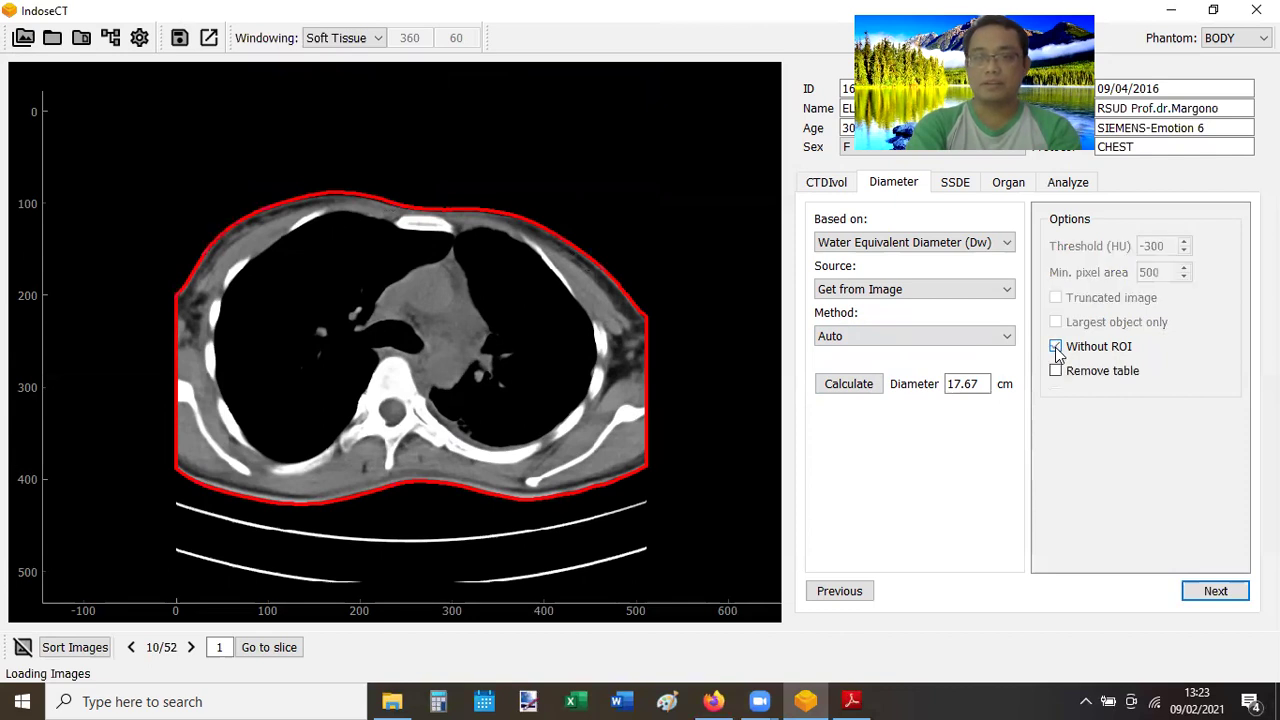
{"action": "left_click", "coordinate": [860, 387]}
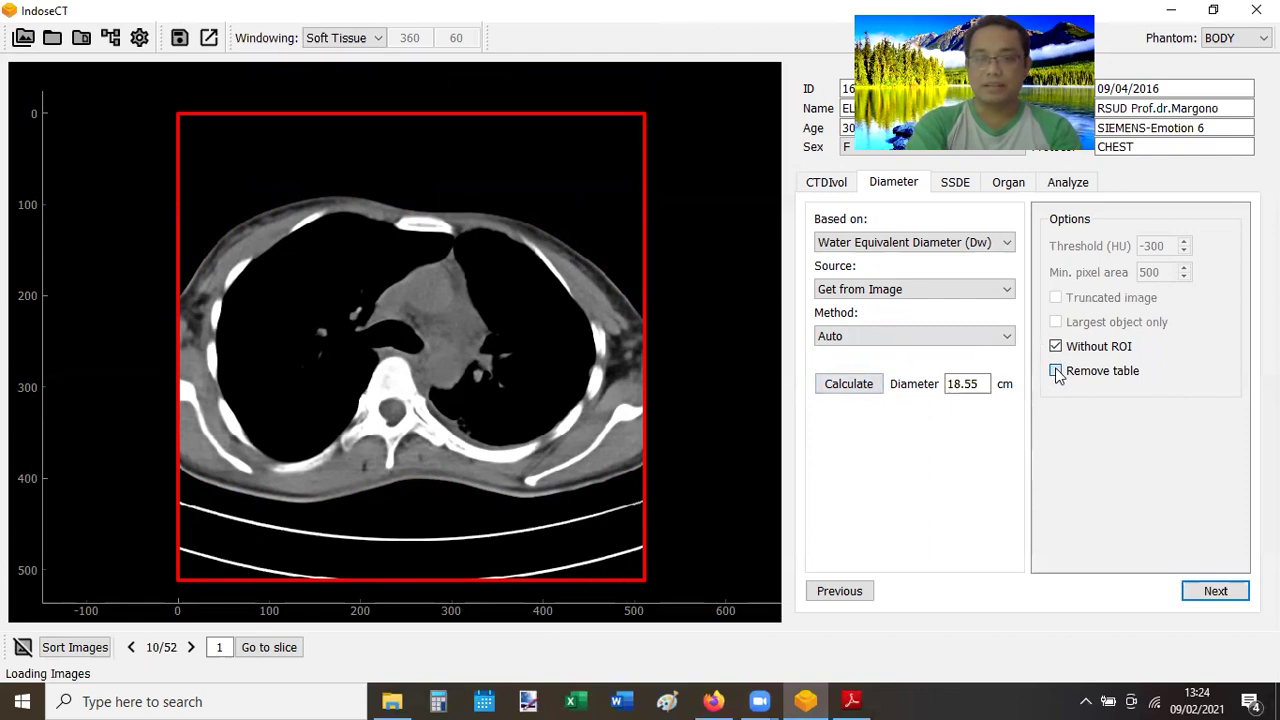
{"action": "left_click", "coordinate": [1056, 371]}
{"action": "left_click", "coordinate": [843, 386]}
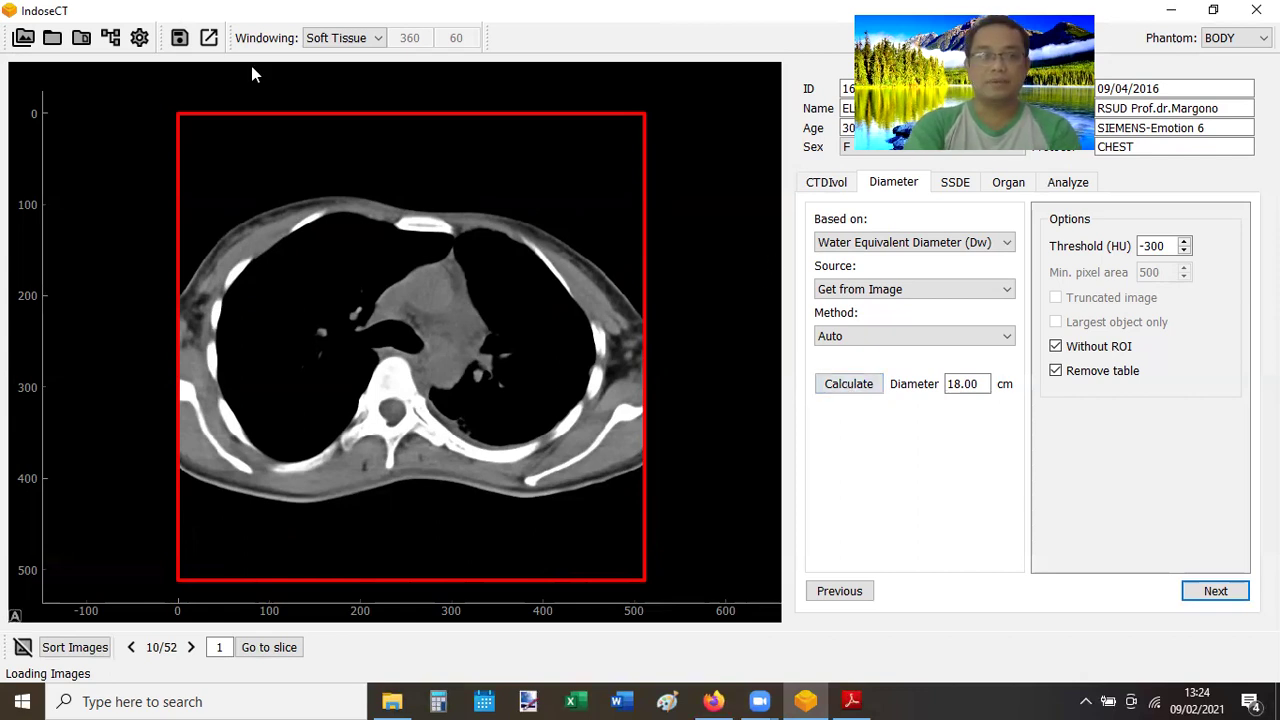
Browse to the H1 folder inside the neighbouring Head folder and list all file types.
{"action": "left_click", "coordinate": [24, 38]}
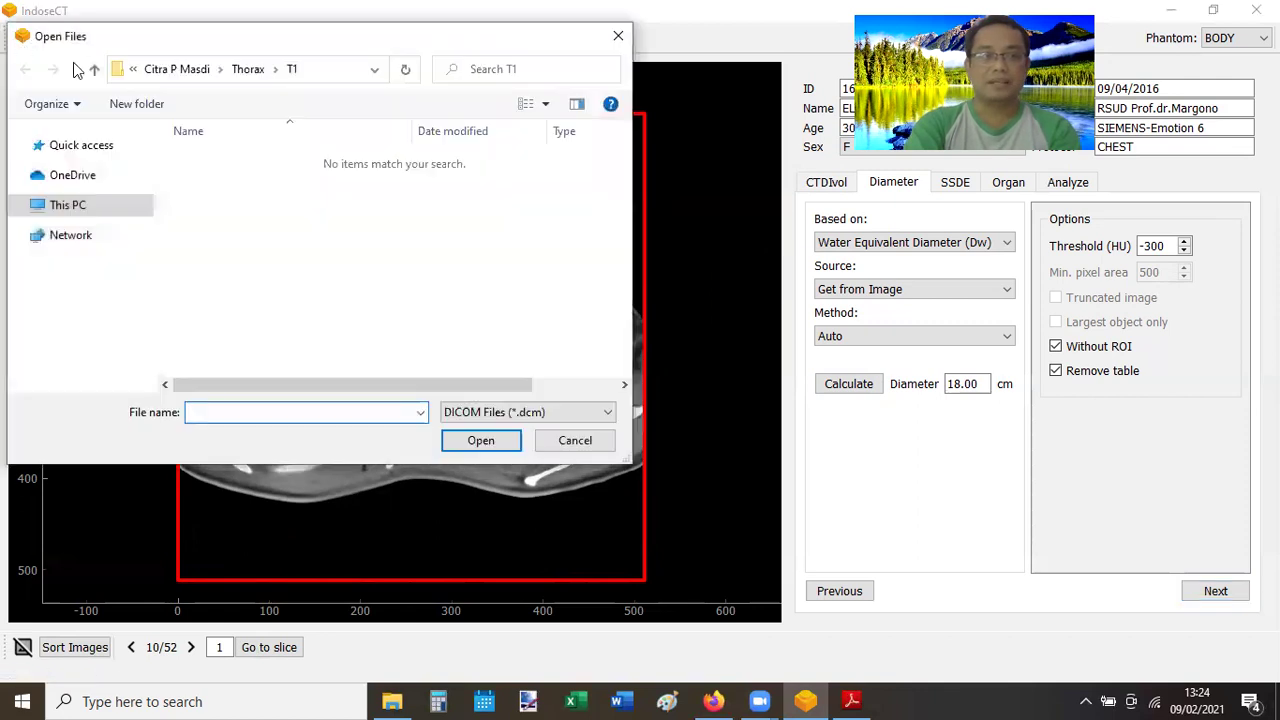
{"action": "left_click", "coordinate": [94, 69]}
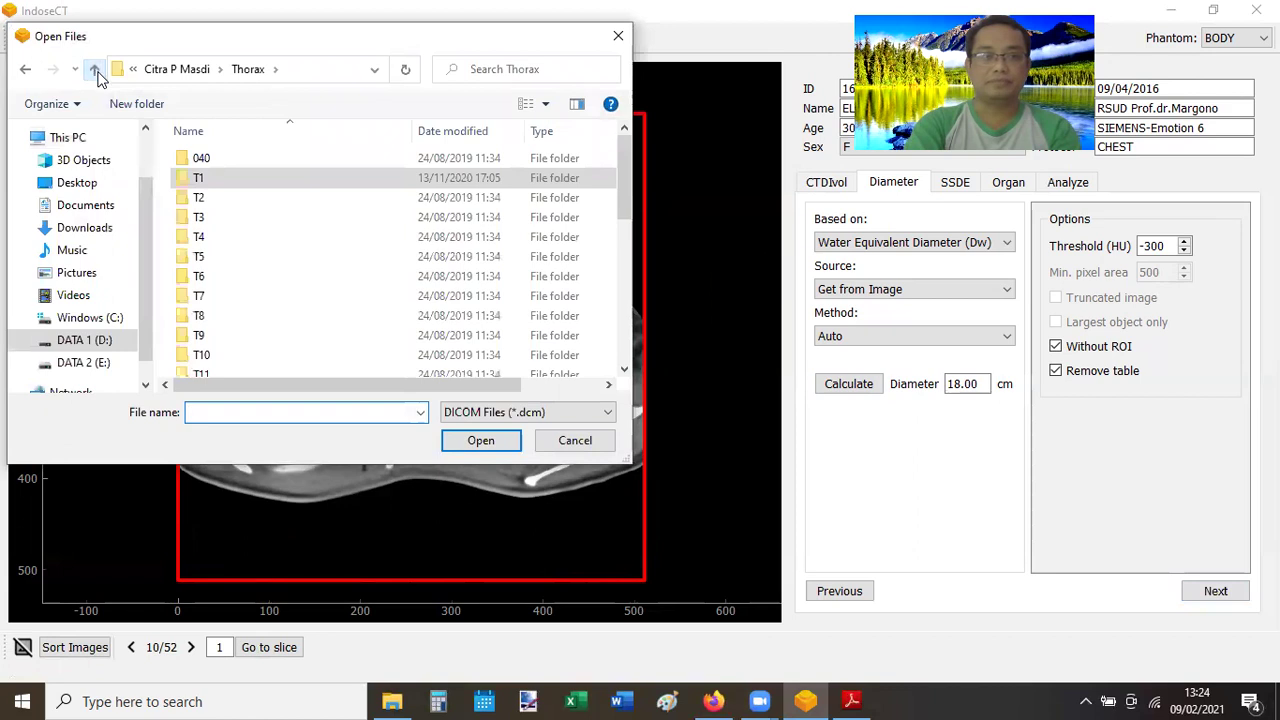
{"action": "left_click", "coordinate": [94, 69]}
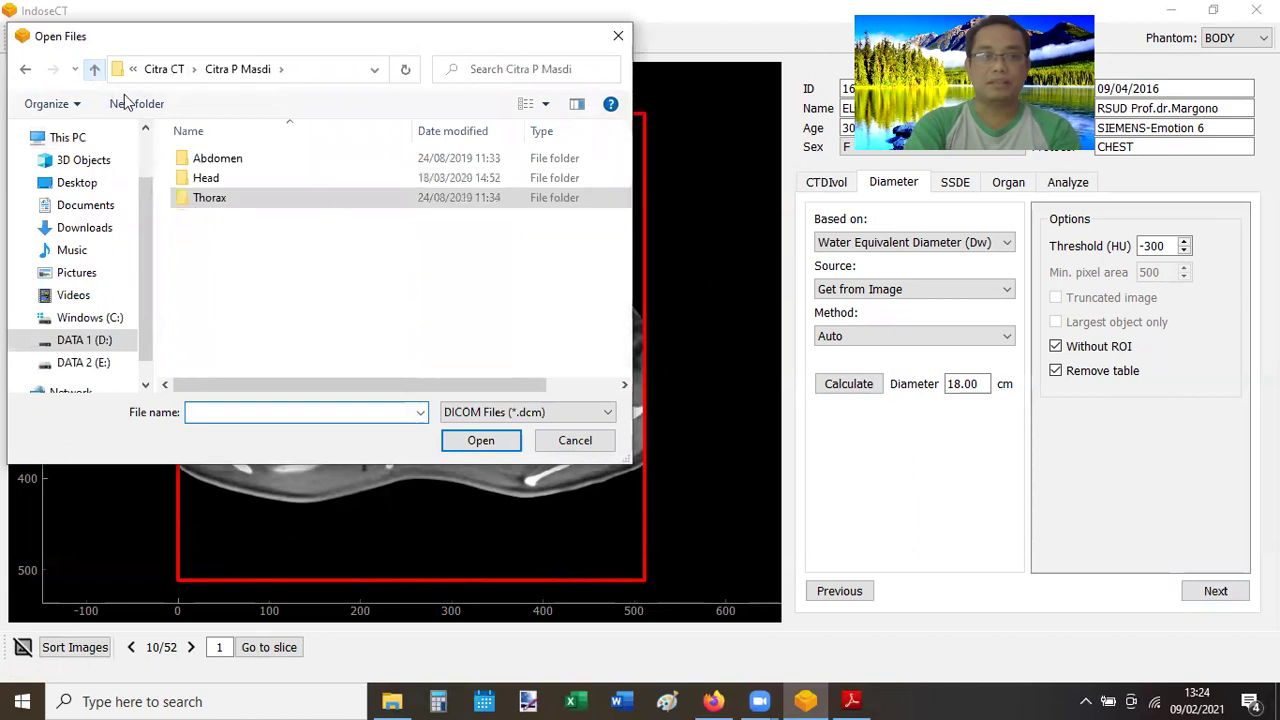
{"action": "double_click", "coordinate": [207, 177]}
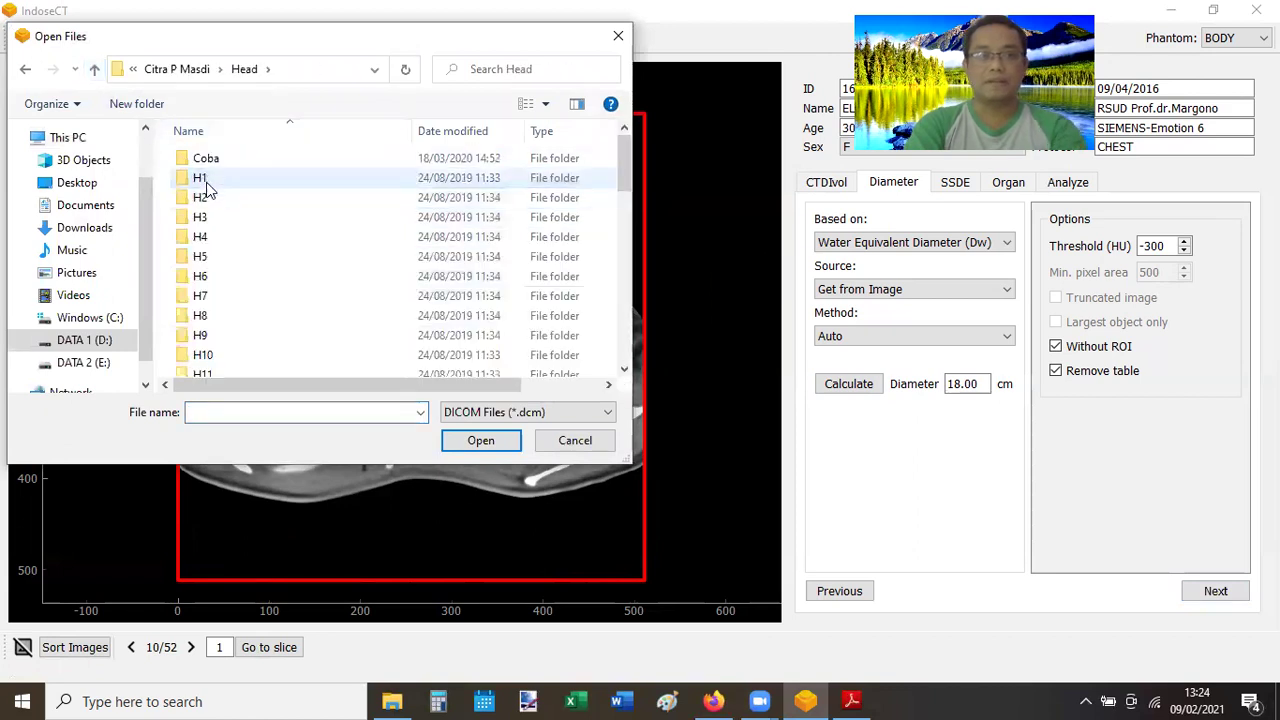
{"action": "double_click", "coordinate": [206, 180]}
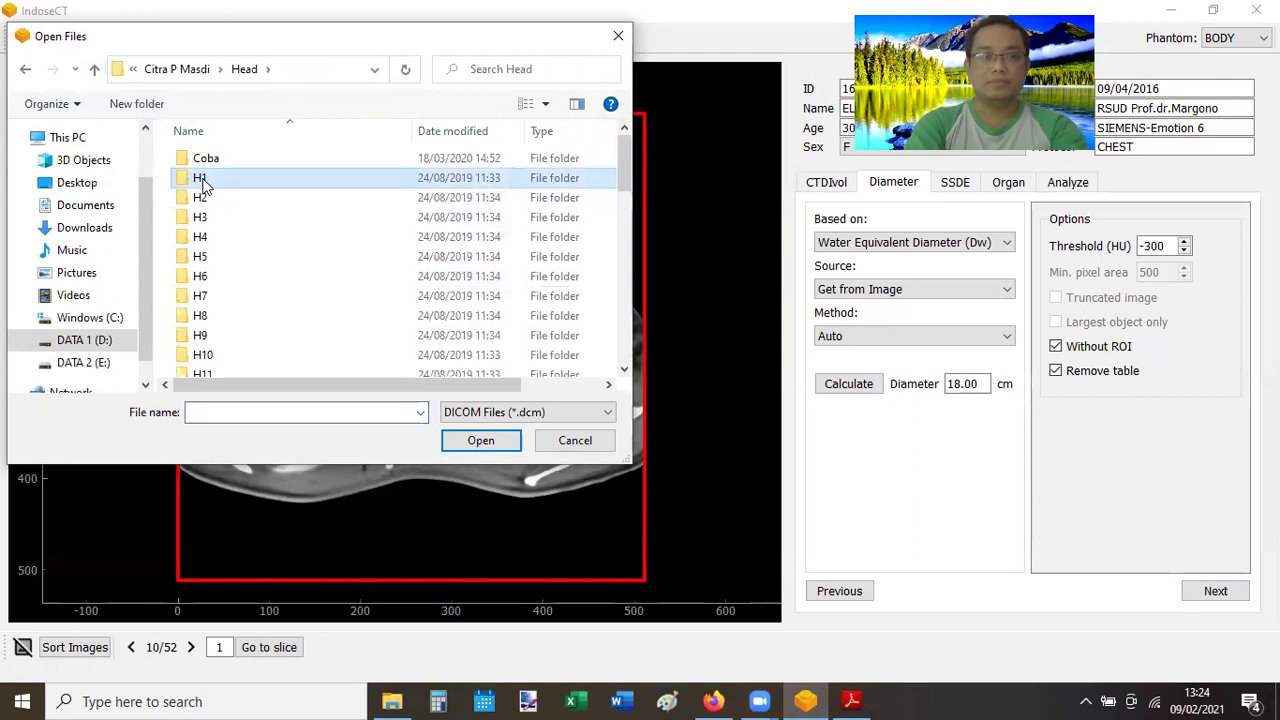
{"action": "left_click", "coordinate": [452, 418]}
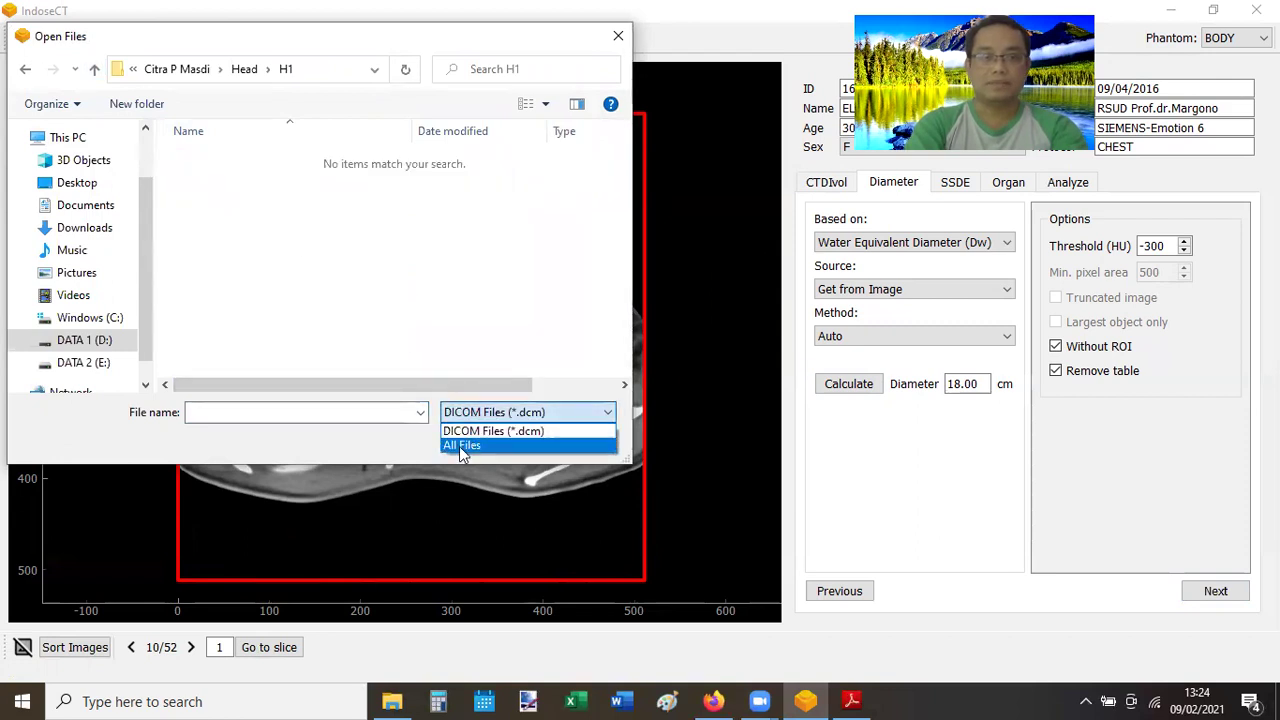
{"action": "left_click", "coordinate": [459, 446]}
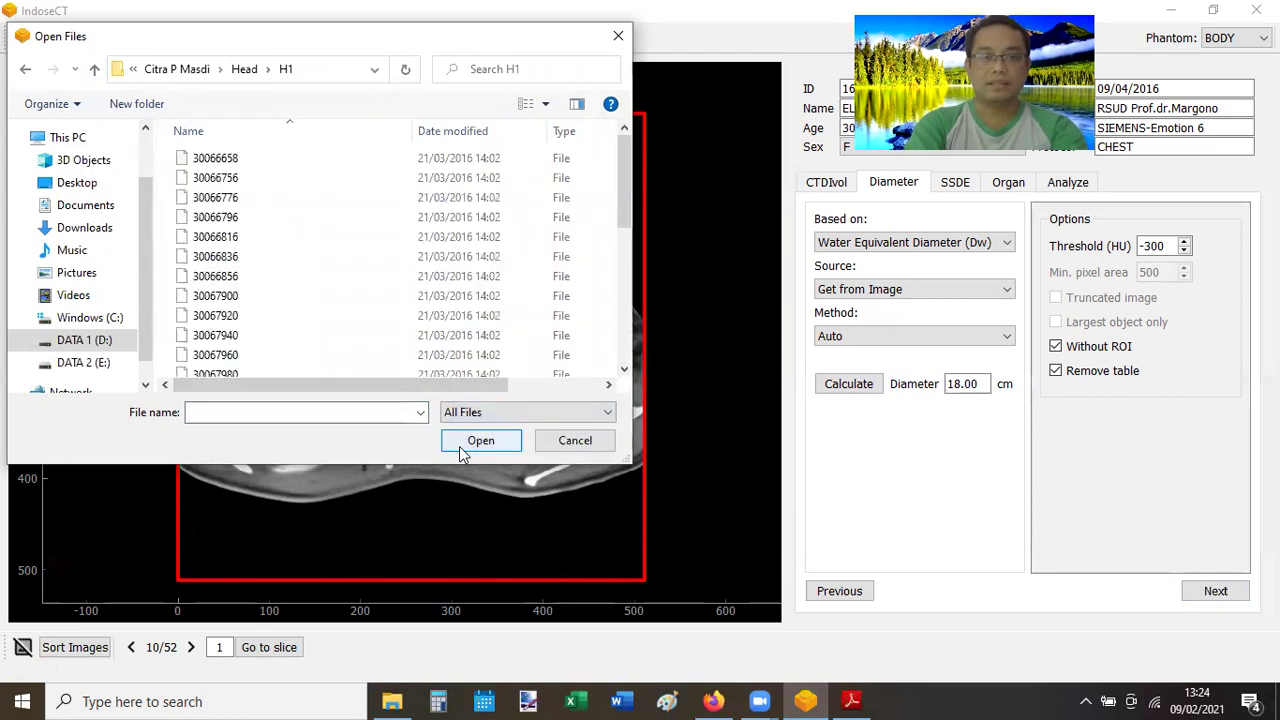
Load all H1 head images except the first two files, the 571 KB file and the DIR file.
{"action": "left_click", "coordinate": [577, 386]}
{"action": "left_click", "coordinate": [341, 212]}
{"action": "key", "text": "ctrl+a"}
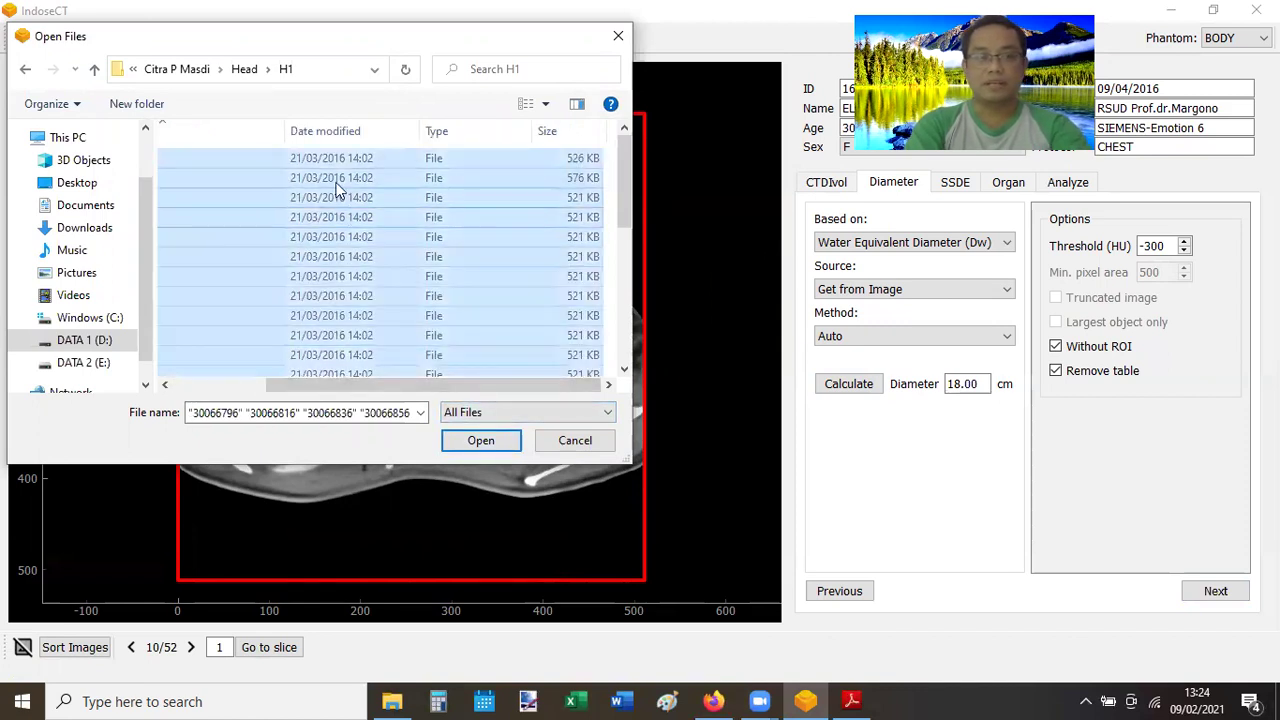
{"action": "left_click", "coordinate": [352, 161]}
{"action": "key", "text": "ctrl+a"}
{"action": "left_click", "coordinate": [352, 161], "text": "ctrl"}
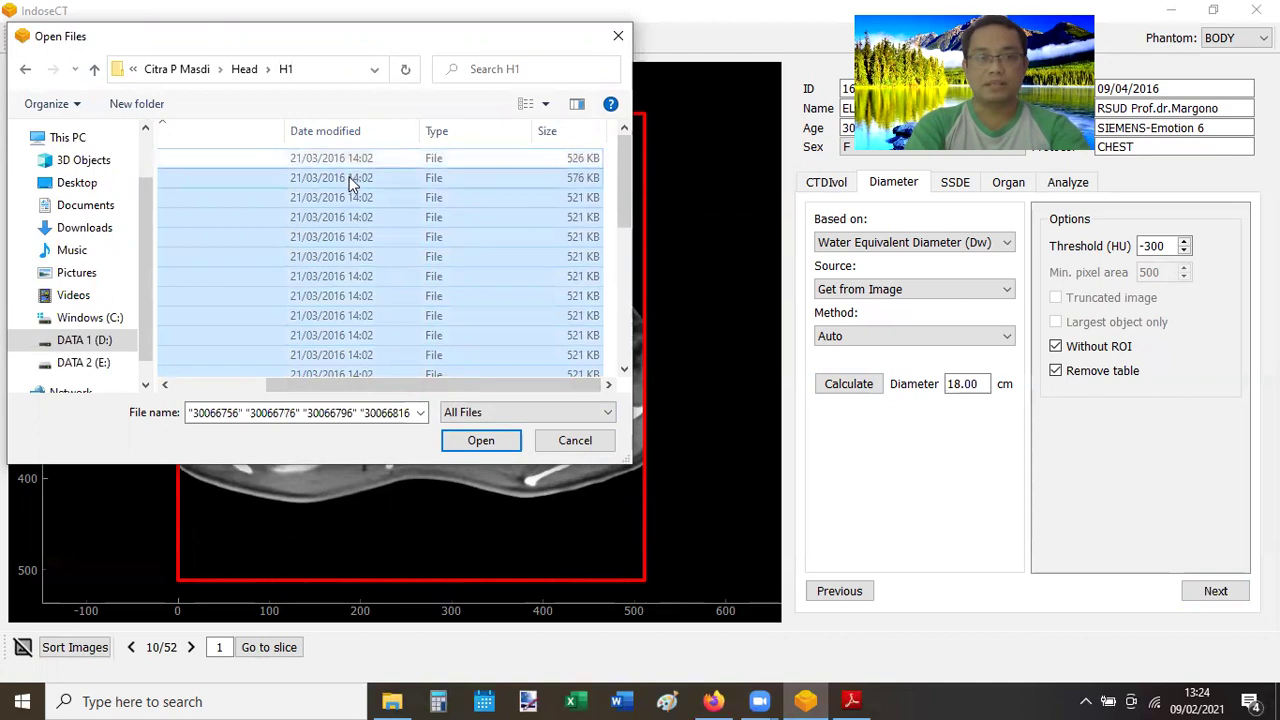
{"action": "left_click", "coordinate": [353, 180], "text": "ctrl"}
{"action": "left_click_drag", "start_coordinate": [626, 197], "coordinate": [626, 358]}
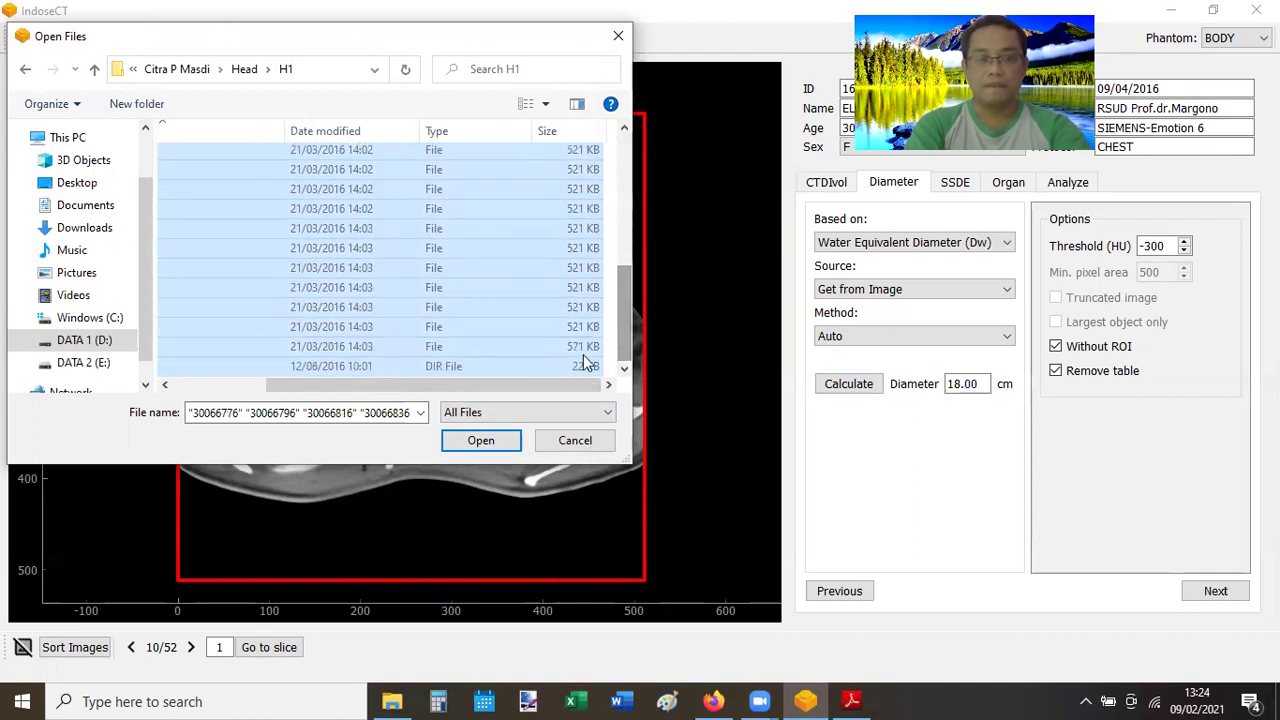
{"action": "left_click", "coordinate": [446, 347], "text": "ctrl"}
{"action": "left_click", "coordinate": [446, 367], "text": "ctrl"}
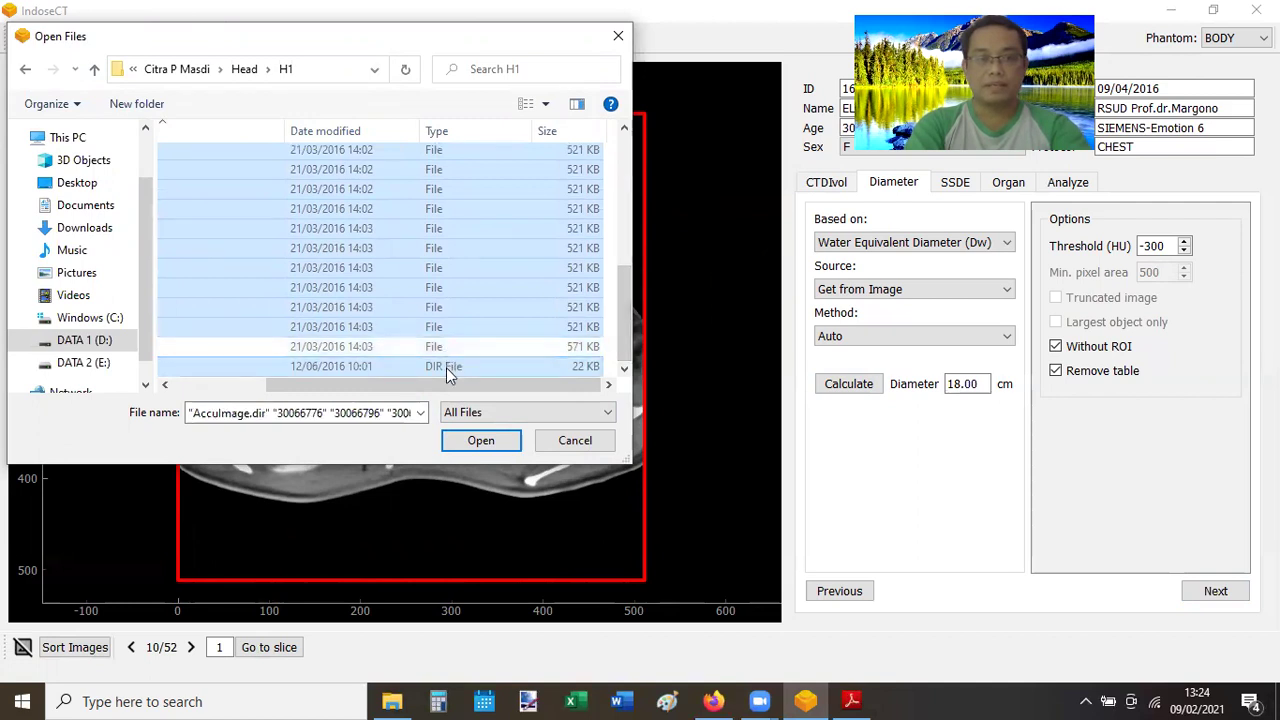
{"action": "left_click", "coordinate": [496, 444]}
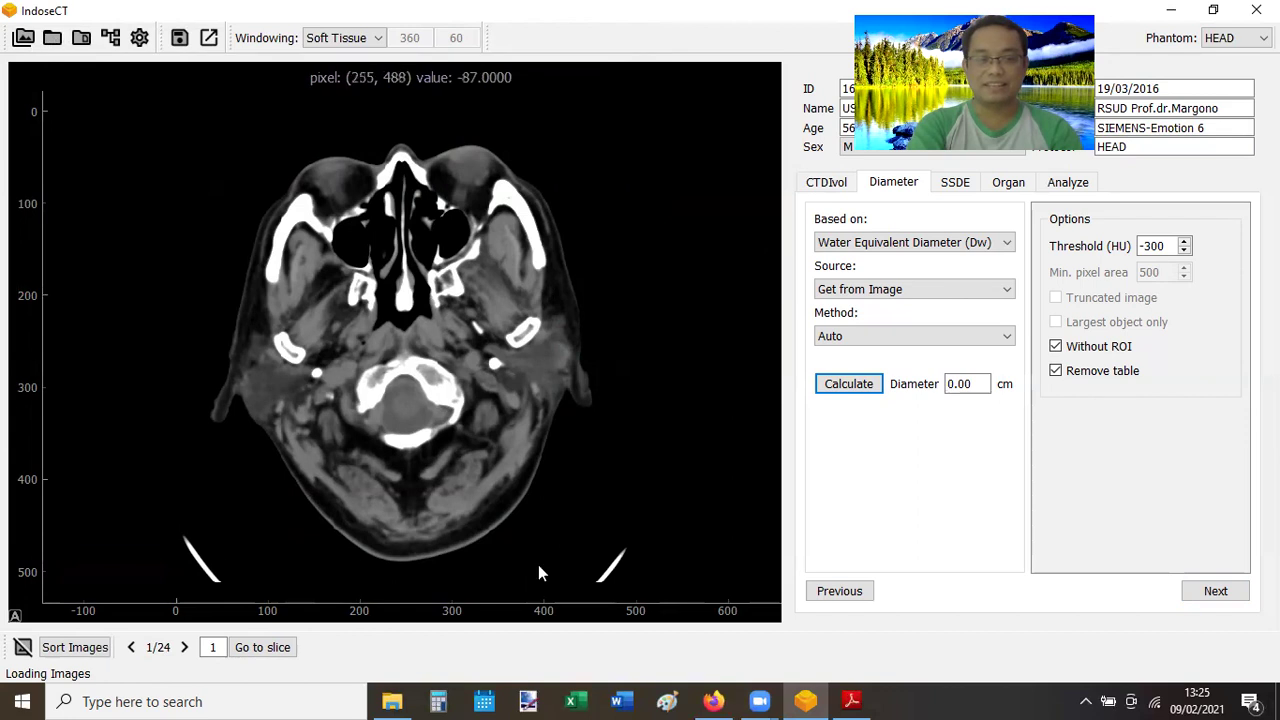
Go to head slice 8 and calculate its water equivalent diameter with Without ROI turned off.
{"action": "scroll", "coordinate": [759, 563], "scroll_direction": "down", "scroll_amount": 1}
{"action": "scroll", "coordinate": [759, 563], "scroll_direction": "down", "scroll_amount": 6}
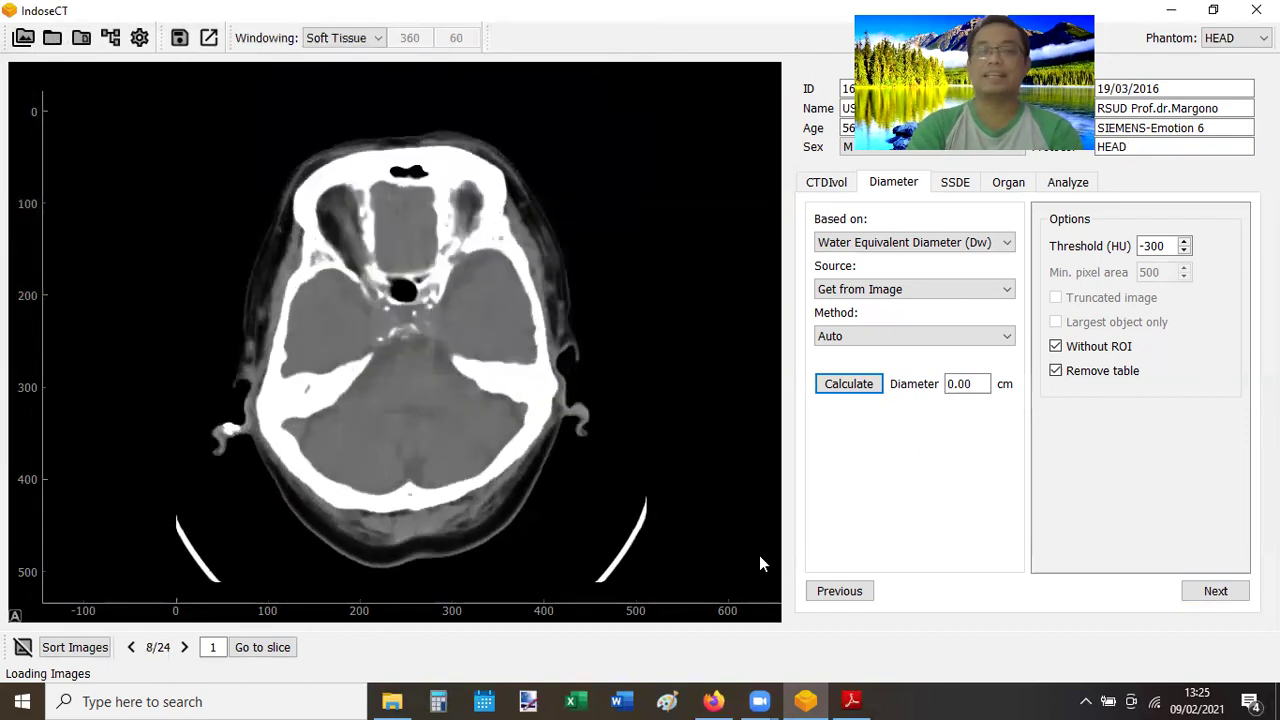
{"action": "left_click", "coordinate": [1056, 347]}
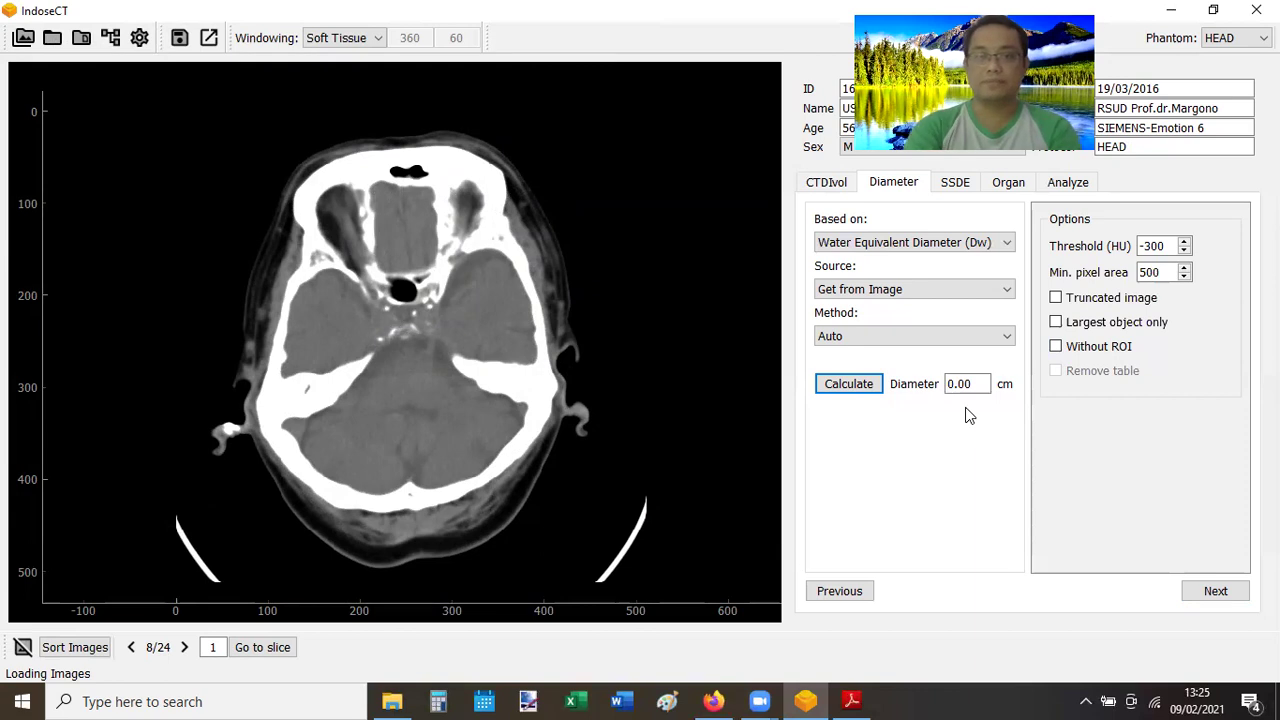
{"action": "left_click", "coordinate": [847, 385]}
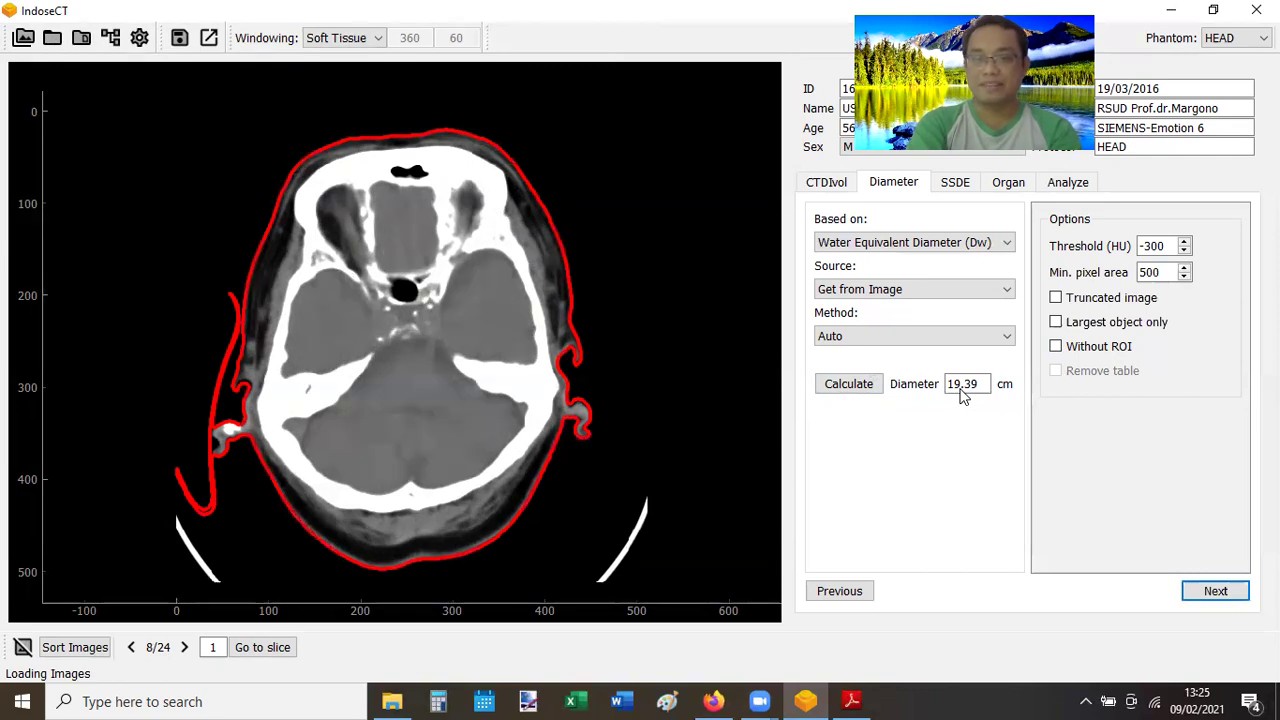
Calculate the head slice's diameter with Without ROI enabled, once with the table kept and once with Remove table enabled.
{"action": "left_click", "coordinate": [1056, 347]}
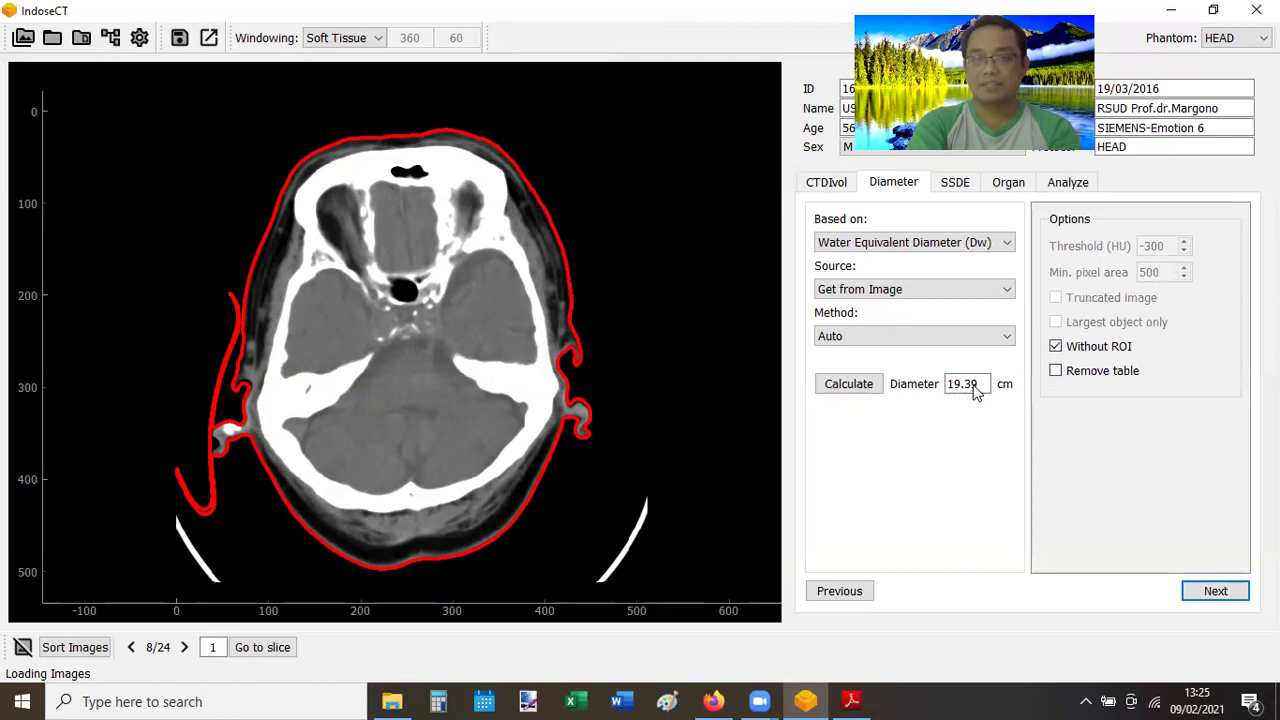
{"action": "left_click", "coordinate": [847, 385]}
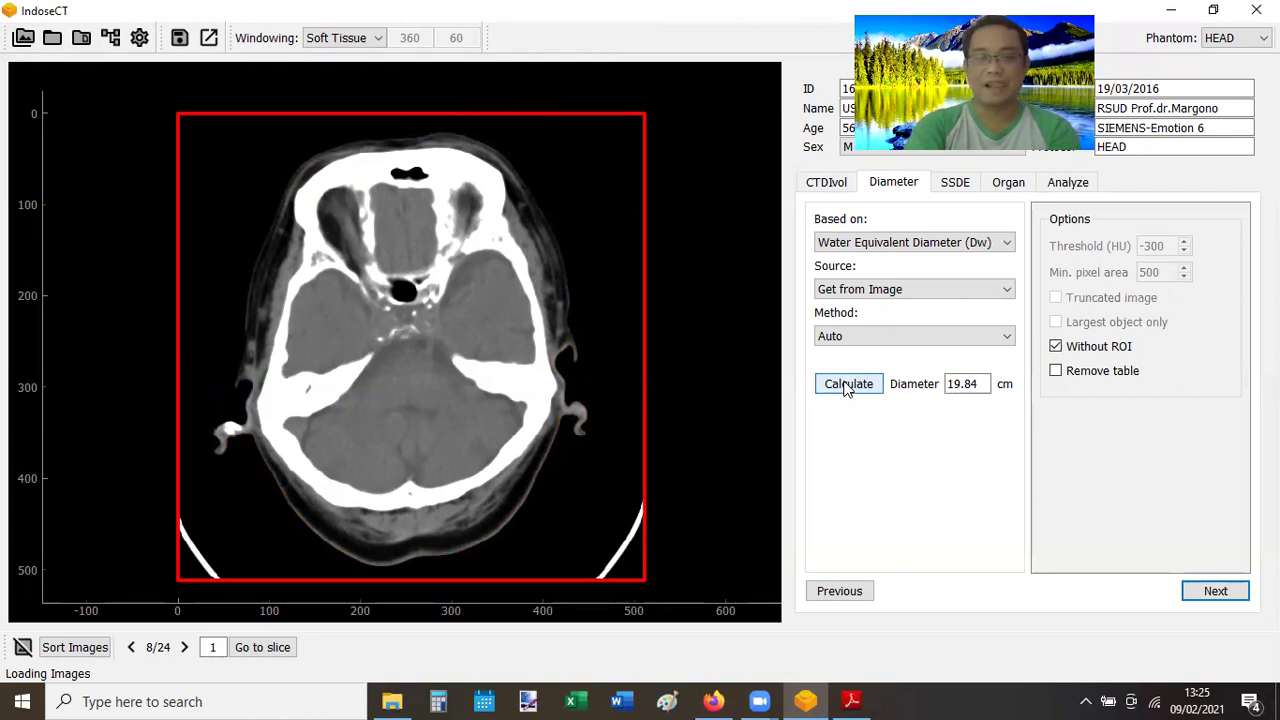
{"action": "left_click", "coordinate": [1057, 374]}
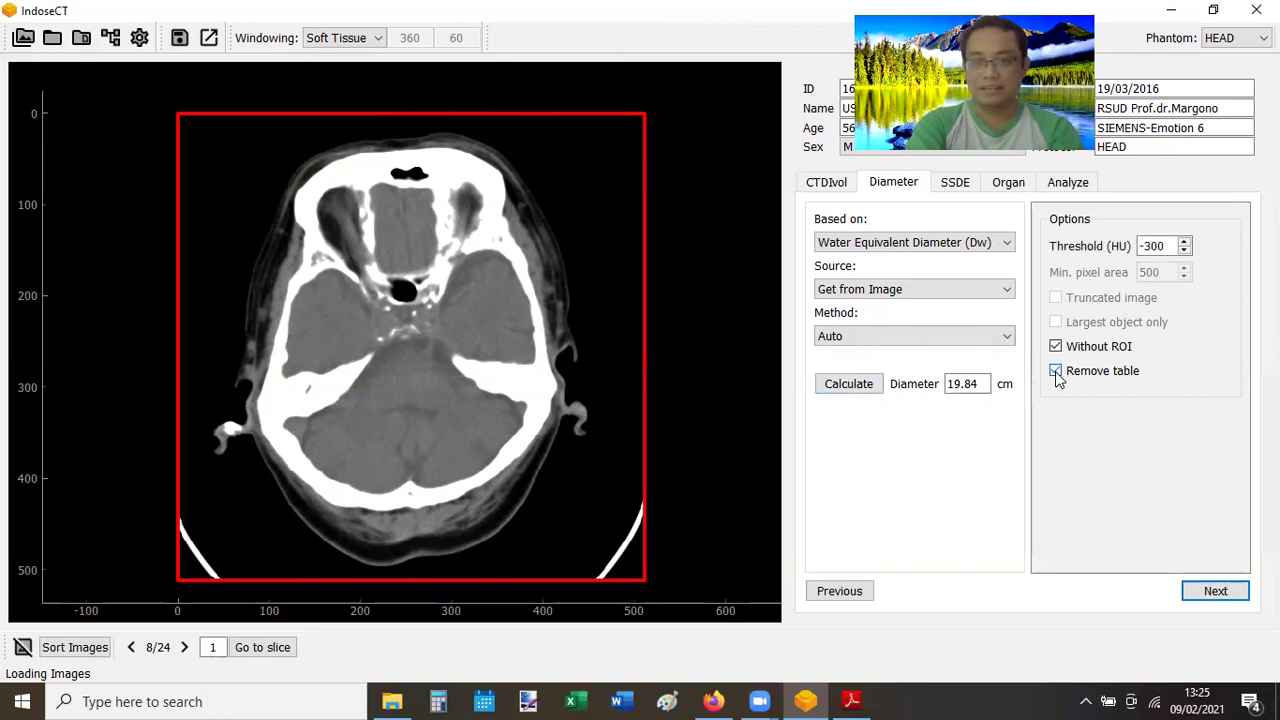
{"action": "left_click", "coordinate": [862, 386]}
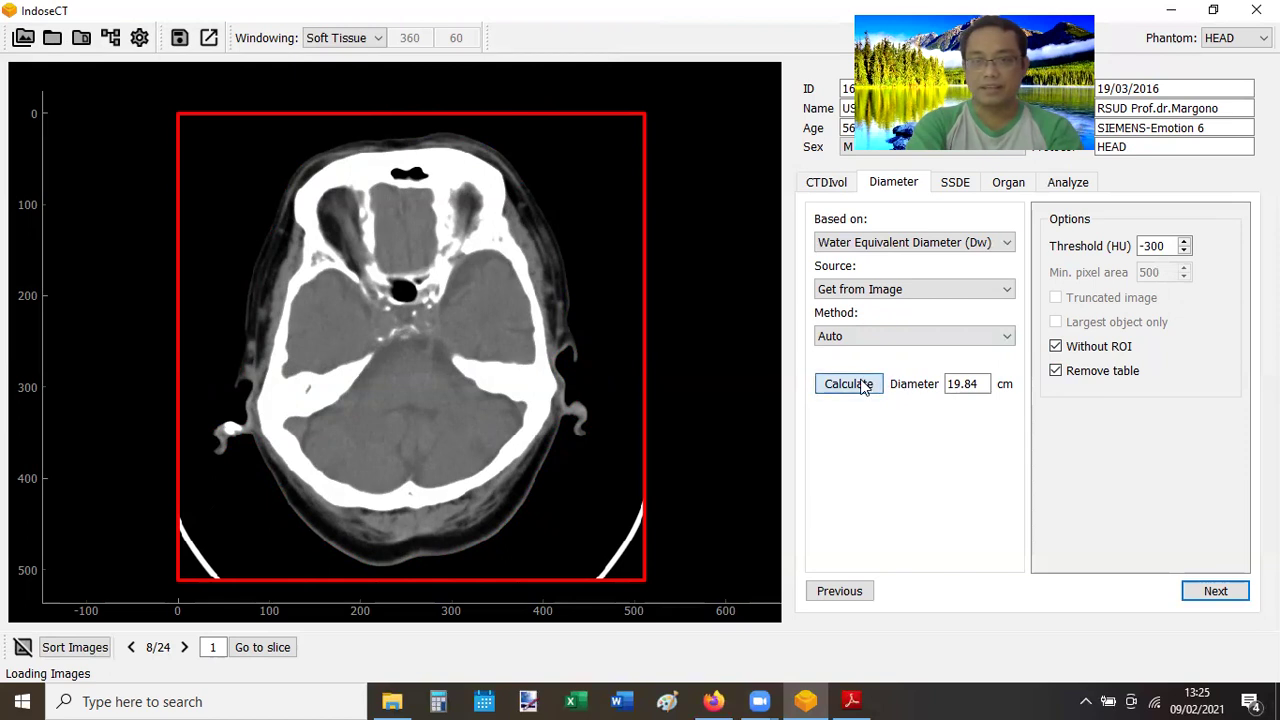